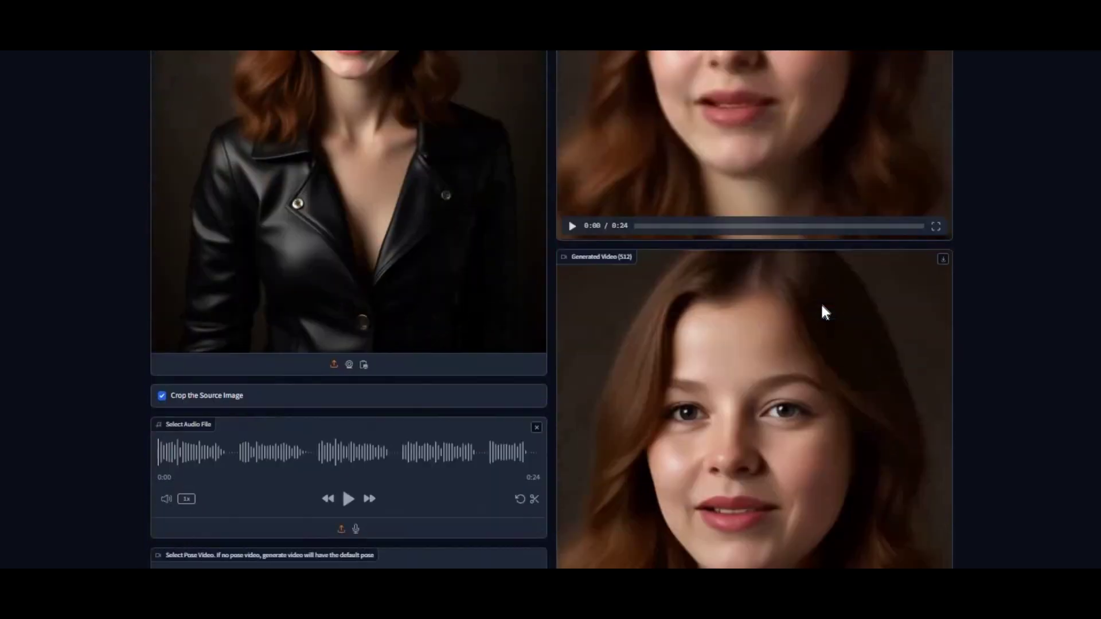
pyautogui.scroll(-1, 815, 314)
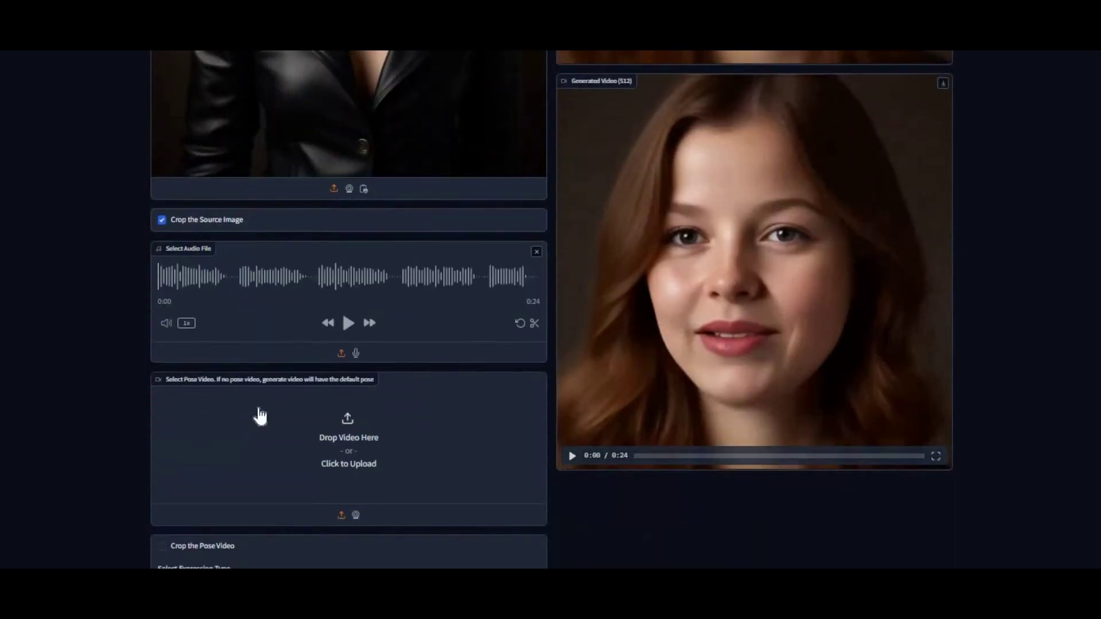
# Play the talking-face clip in the Generated Video (512) panel.
pyautogui.click(570, 457)
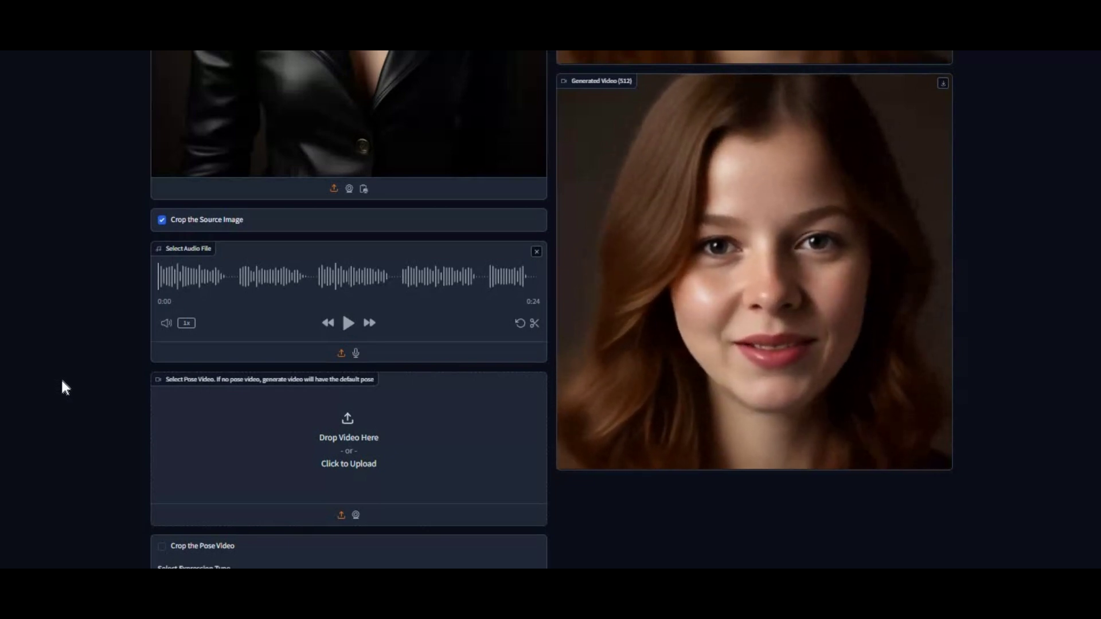
pyautogui.scroll(-3, 61, 387)
pyautogui.scroll(-3, 63, 388)
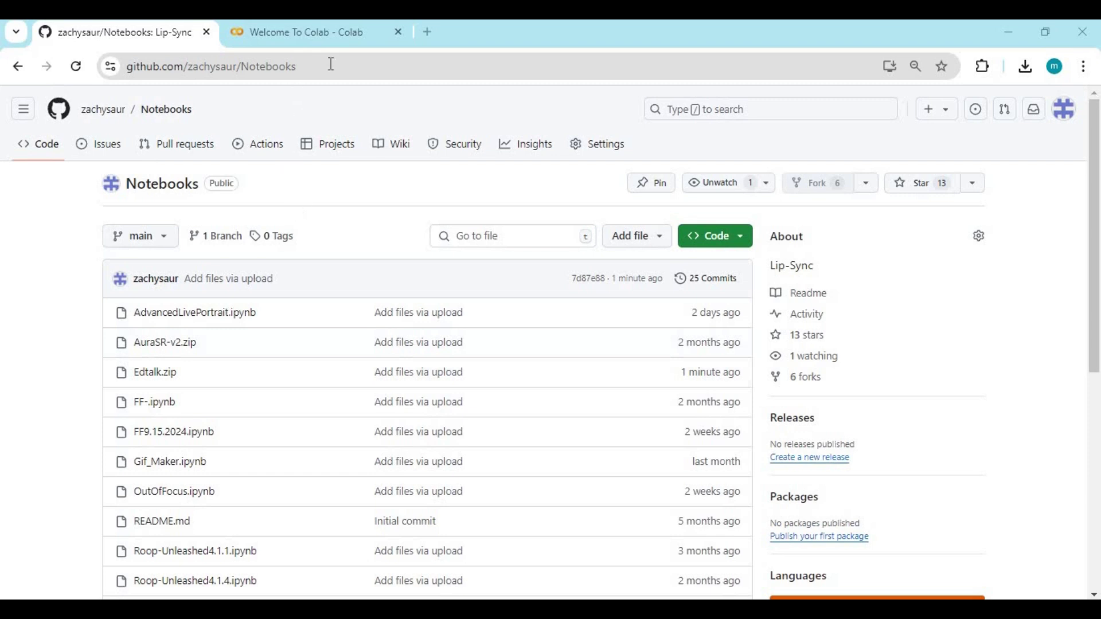
# Open the Edtalk.zip file page from the GitHub Notebooks repository file list.
pyautogui.click(289, 67)
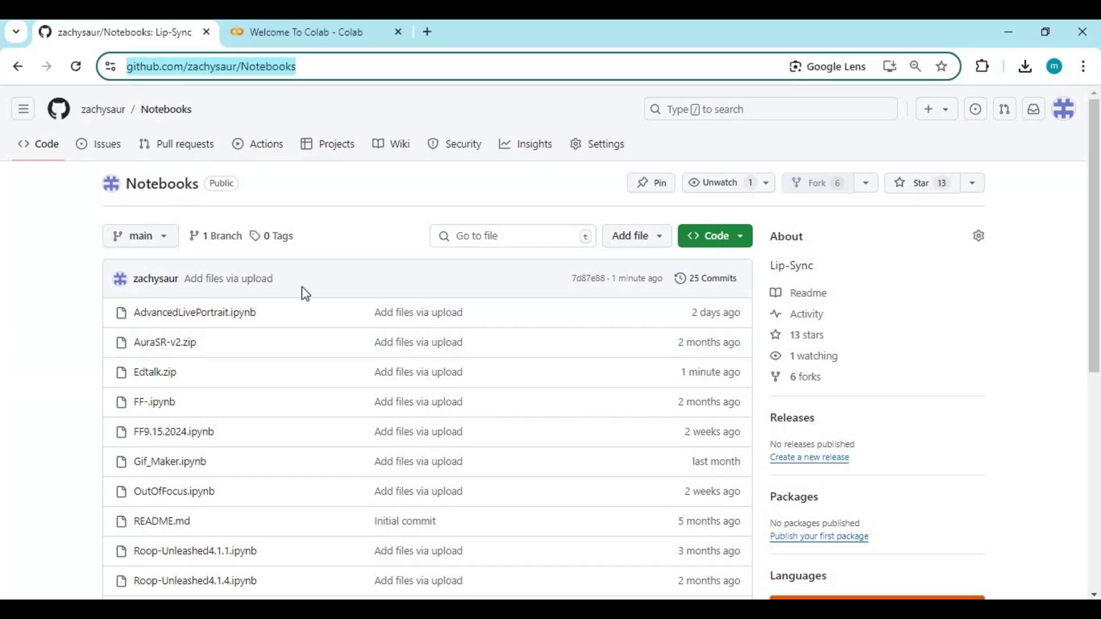
pyautogui.scroll(-1, 339, 358)
pyautogui.scroll(-3, 340, 358)
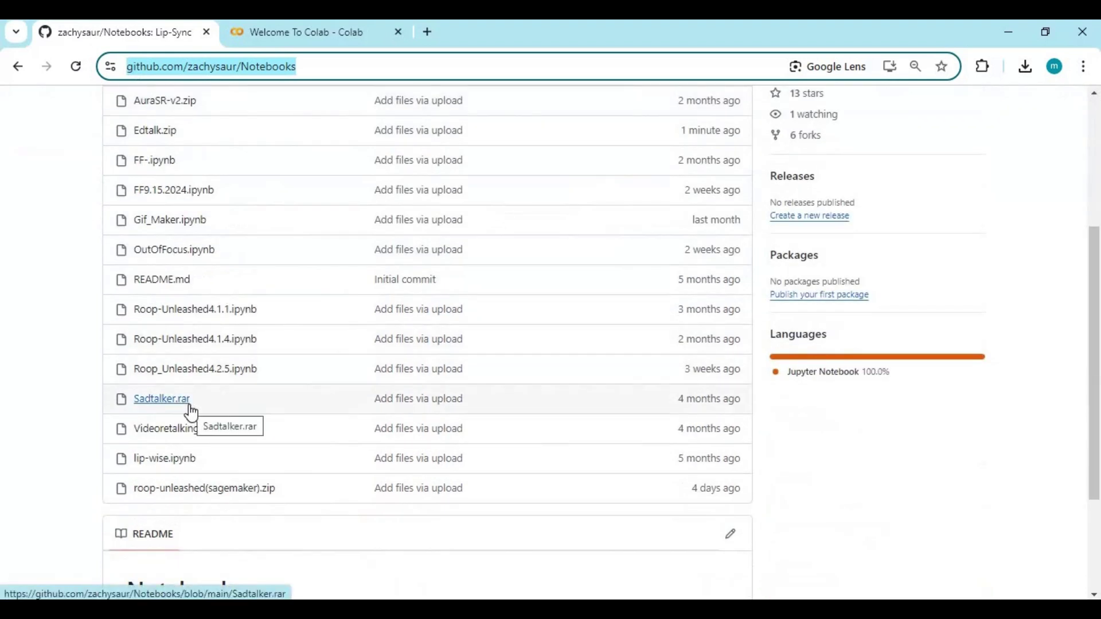
pyautogui.click(160, 134)
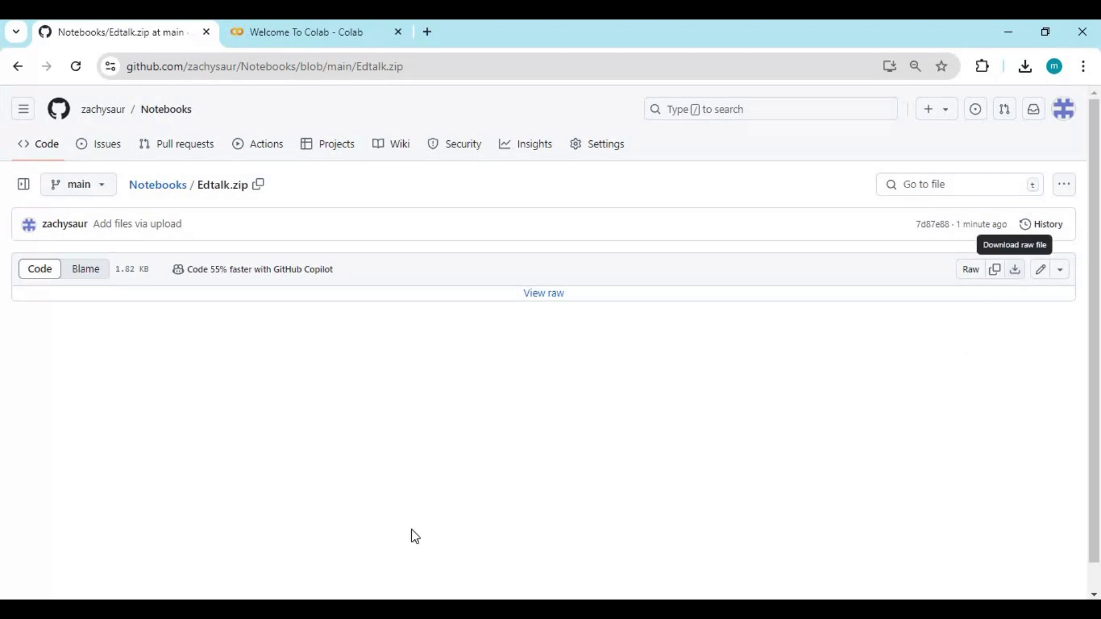
pyautogui.hotkey('alt', 'Tab')
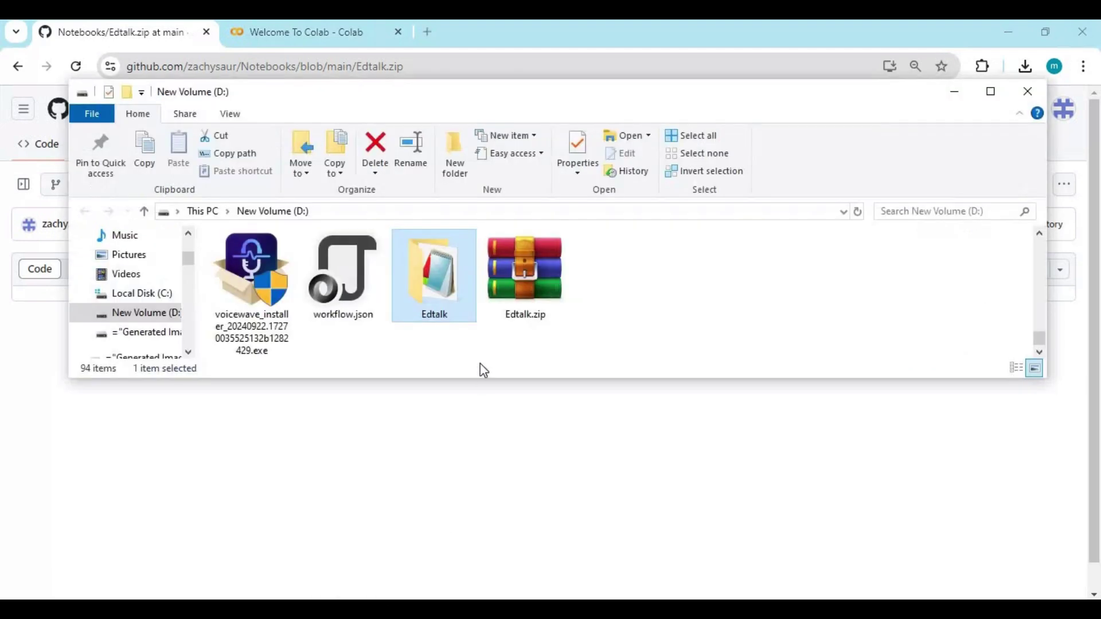
# Extract Edtalk.zip to 'Edtalk\', overwriting all existing files and confirming the password.
pyautogui.click(550, 290)
pyautogui.rightClick(549, 290)
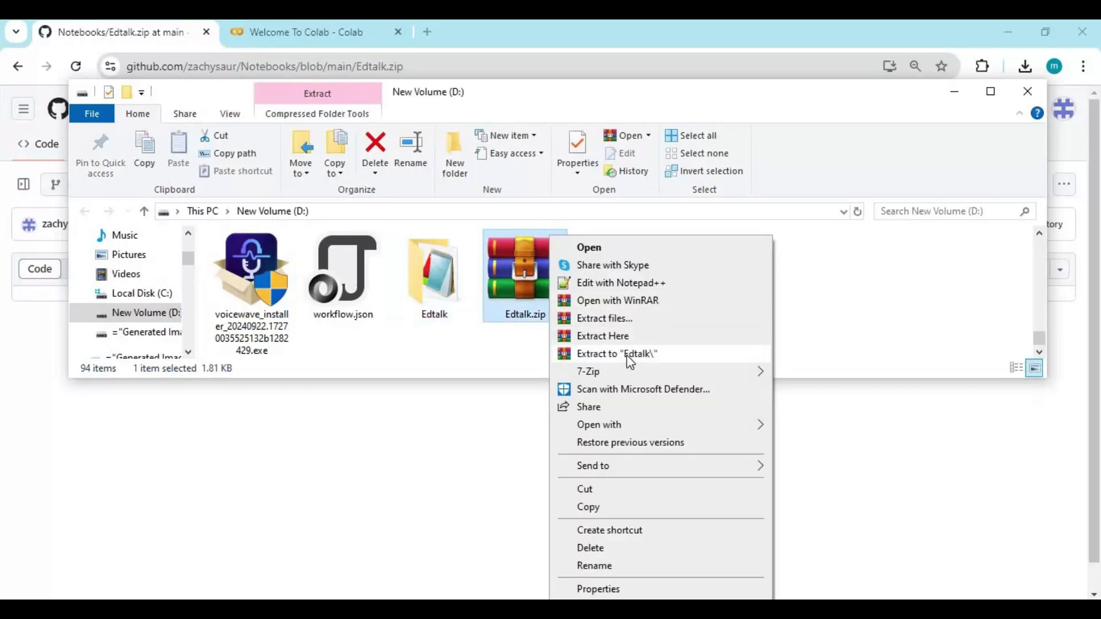
pyautogui.click(627, 336)
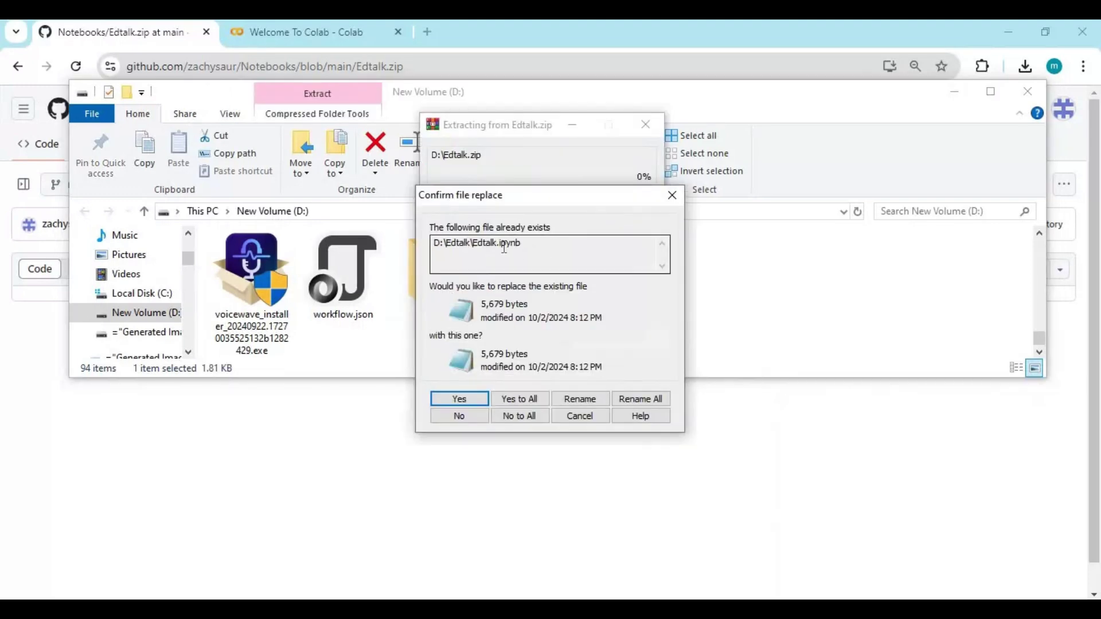
pyautogui.click(520, 400)
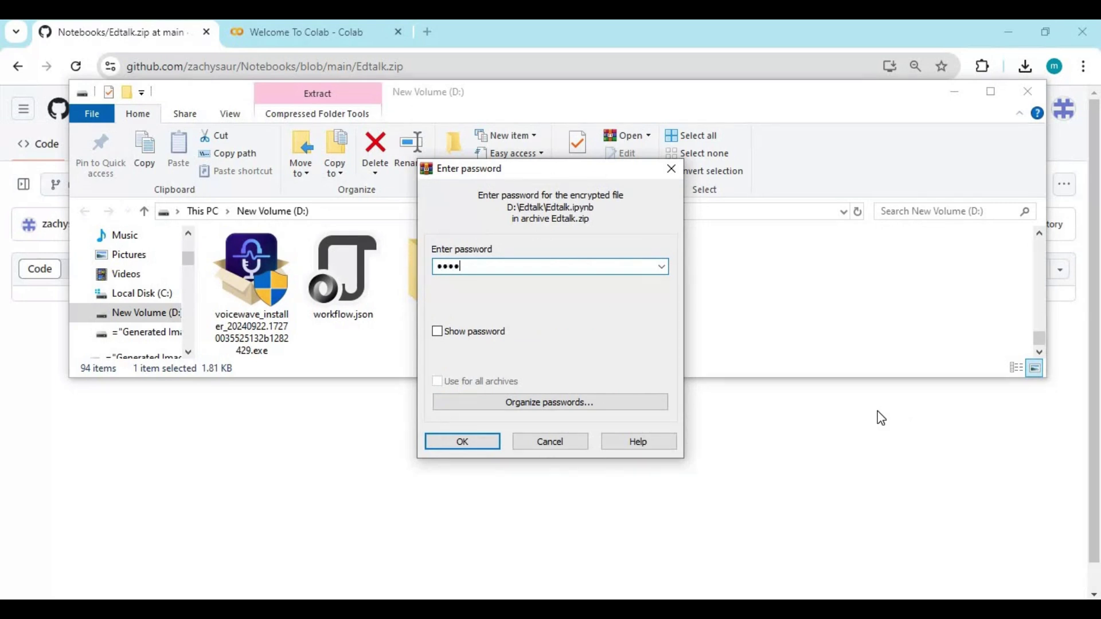
pyautogui.press('Return')
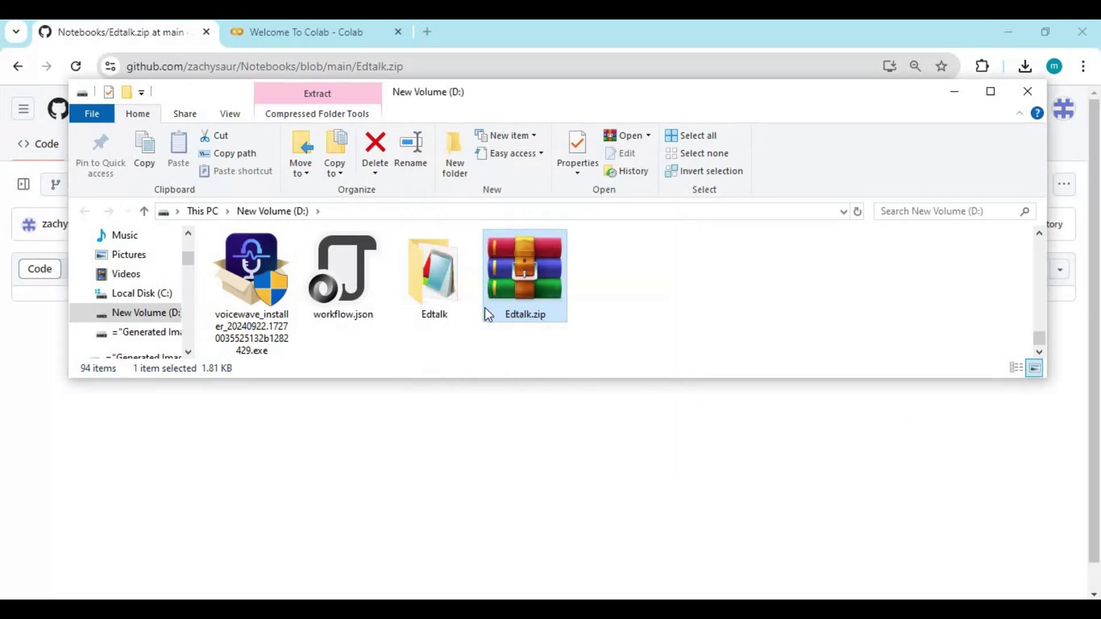
# Open the extracted Edtalk folder, then maximize and minimize File Explorer.
pyautogui.doubleClick(462, 290)
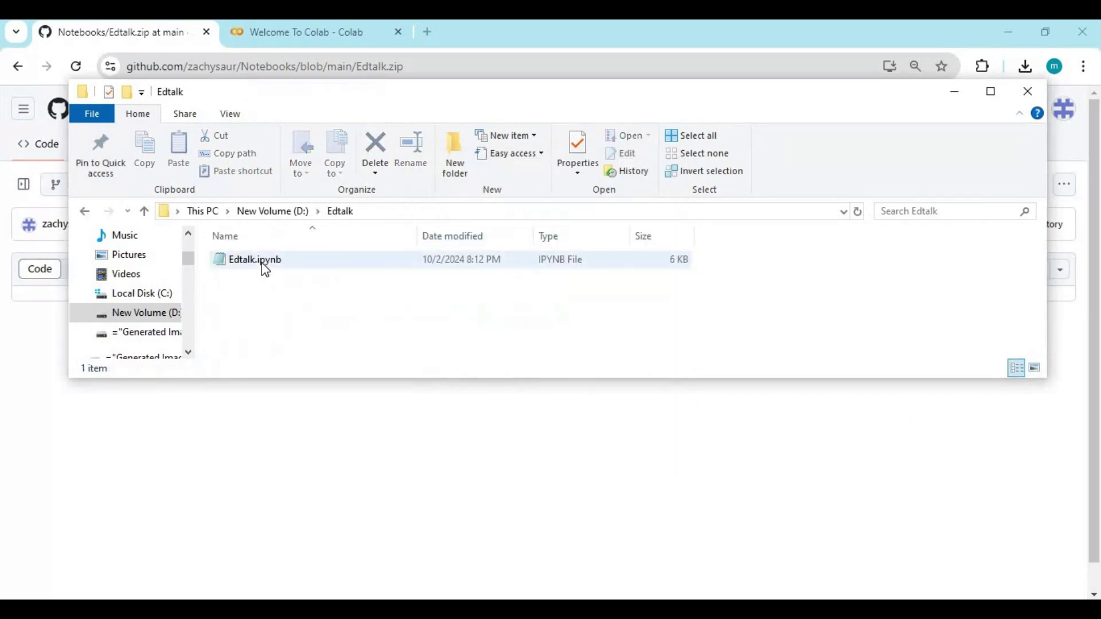
pyautogui.click(990, 92)
pyautogui.click(1012, 26)
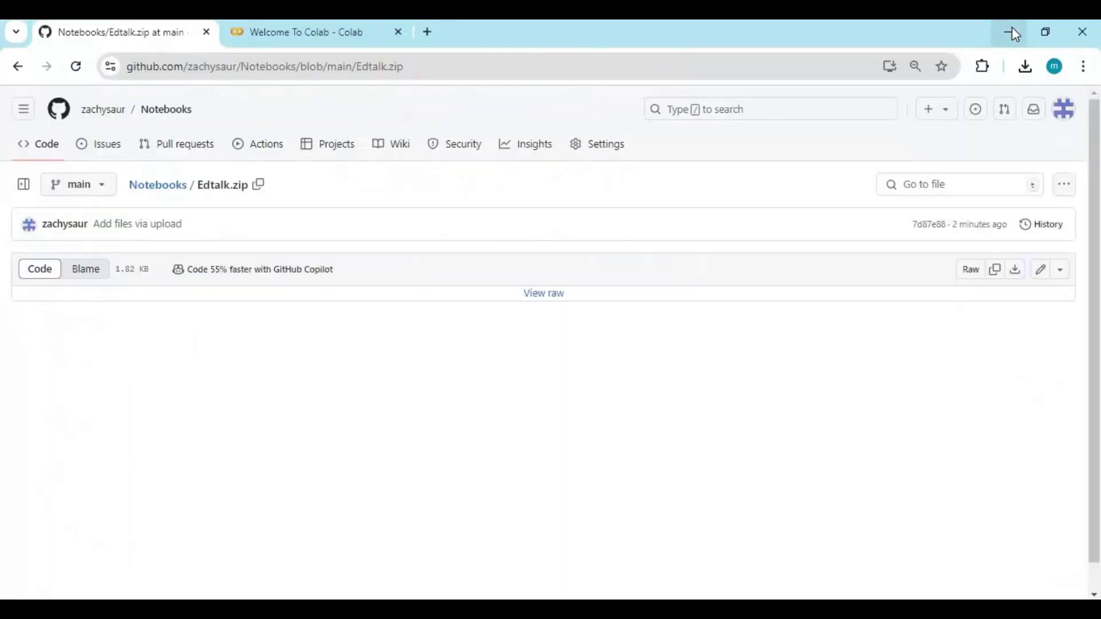
# Upload Edtalk.ipynb from New Volume (D:) > Edtalk into Colab, leaving the untitled notebook.
pyautogui.click(310, 30)
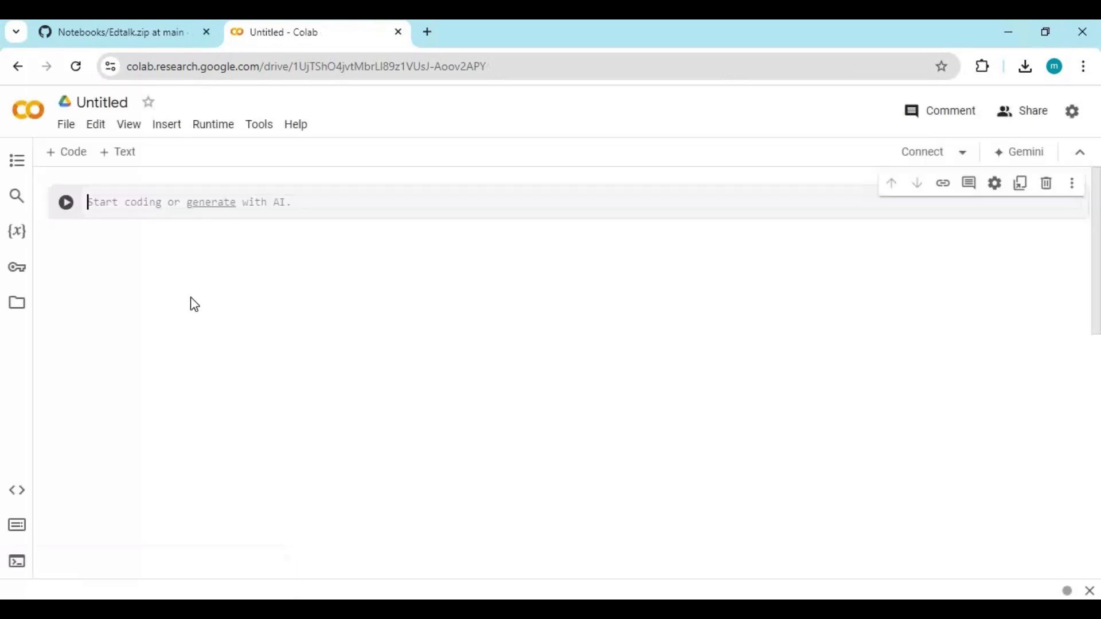
pyautogui.click(67, 126)
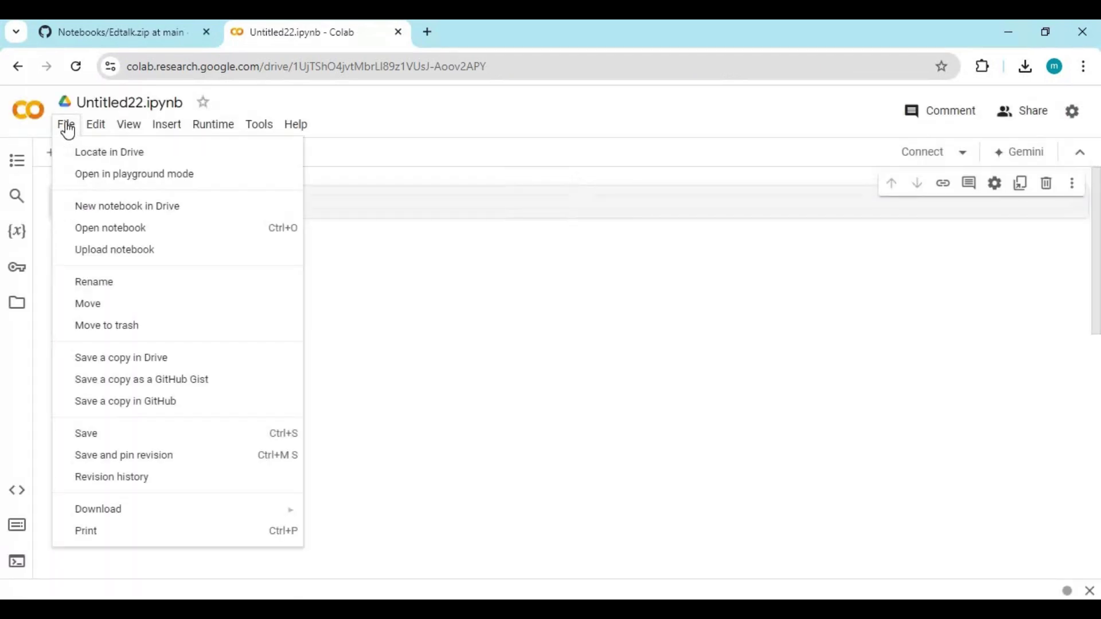
pyautogui.click(121, 257)
pyautogui.click(607, 391)
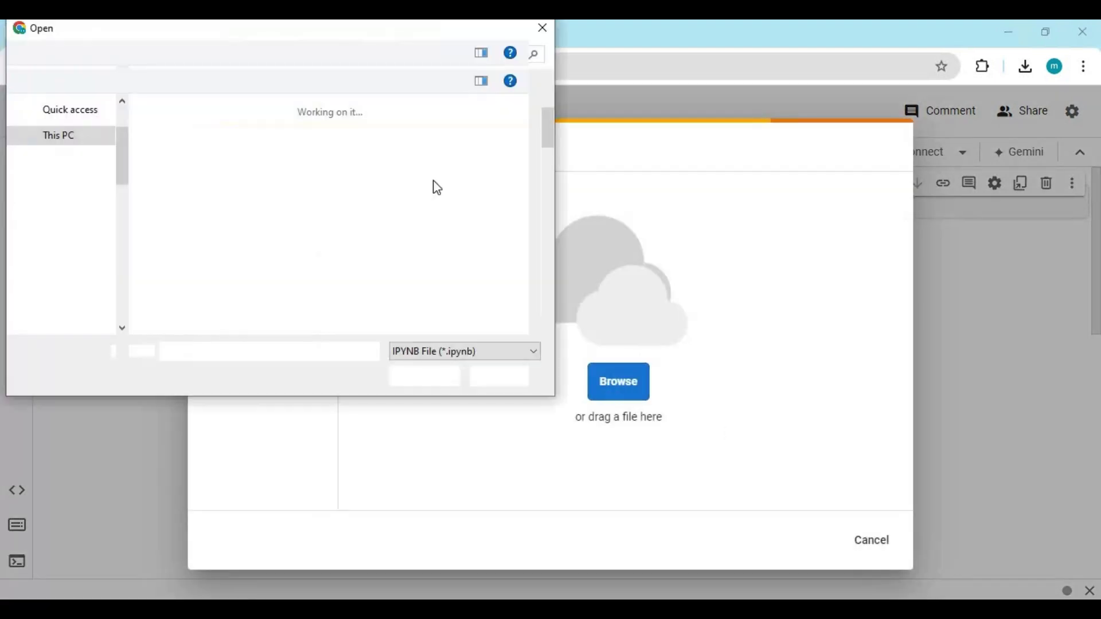
pyautogui.click(77, 124)
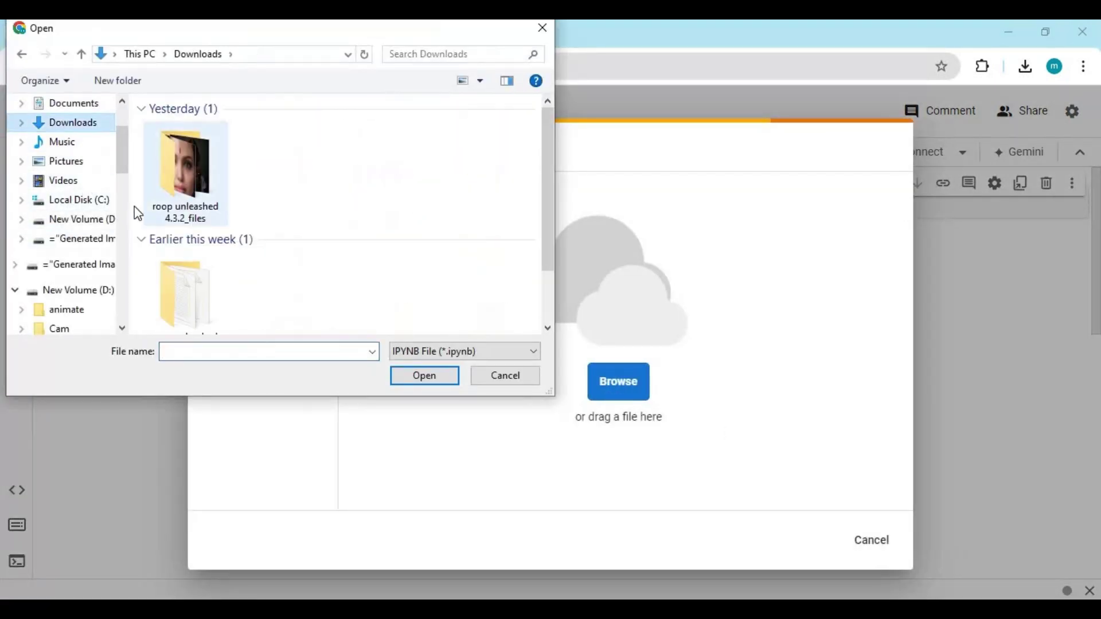
pyautogui.click(87, 221)
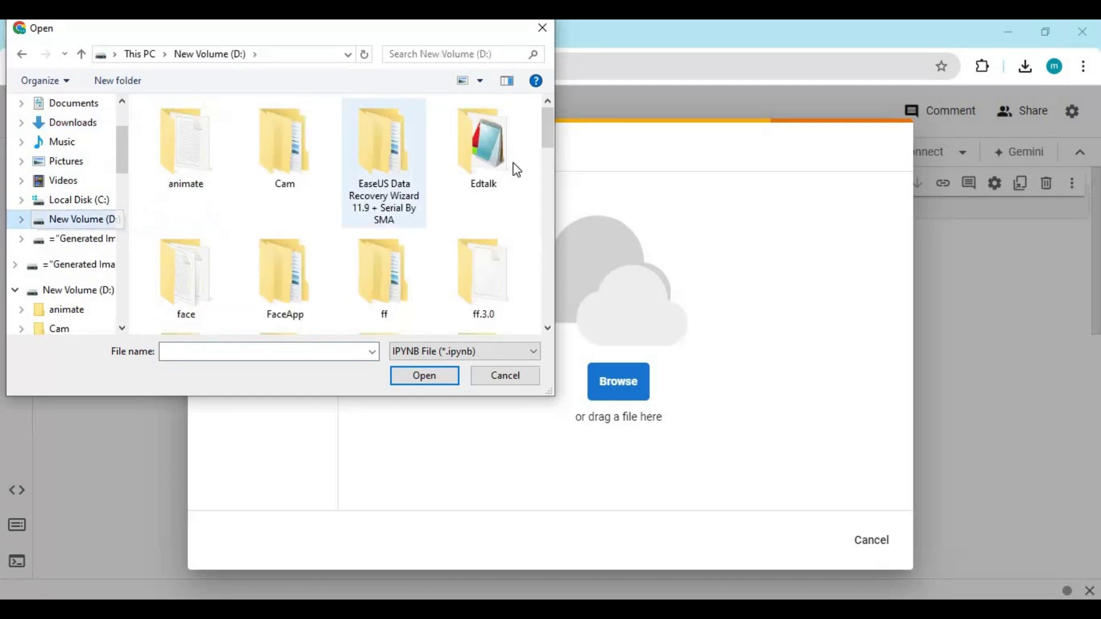
pyautogui.click(508, 162)
pyautogui.doubleClick(502, 155)
pyautogui.doubleClick(184, 129)
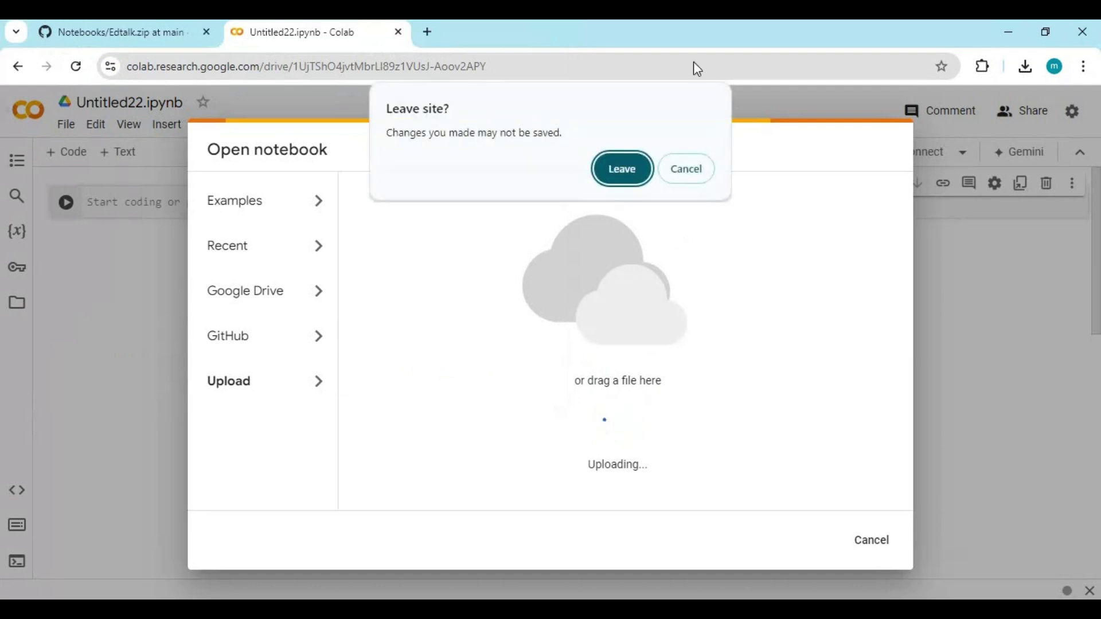
pyautogui.click(623, 170)
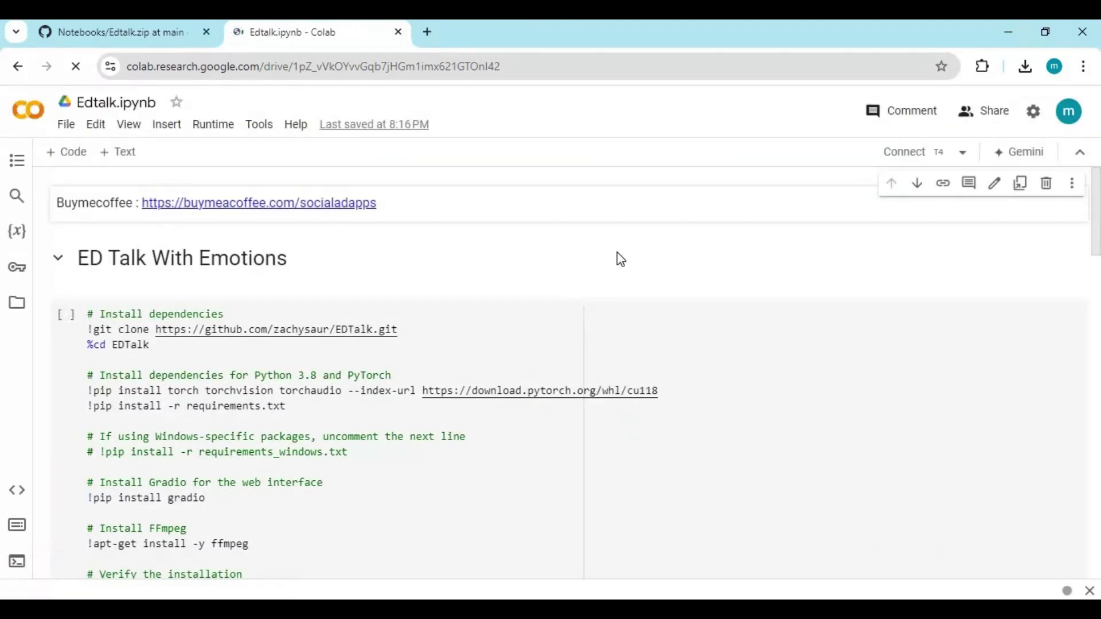
# Save the GPU runtime type and connect the notebook to a T4 GPU runtime.
pyautogui.click(207, 127)
pyautogui.click(237, 369)
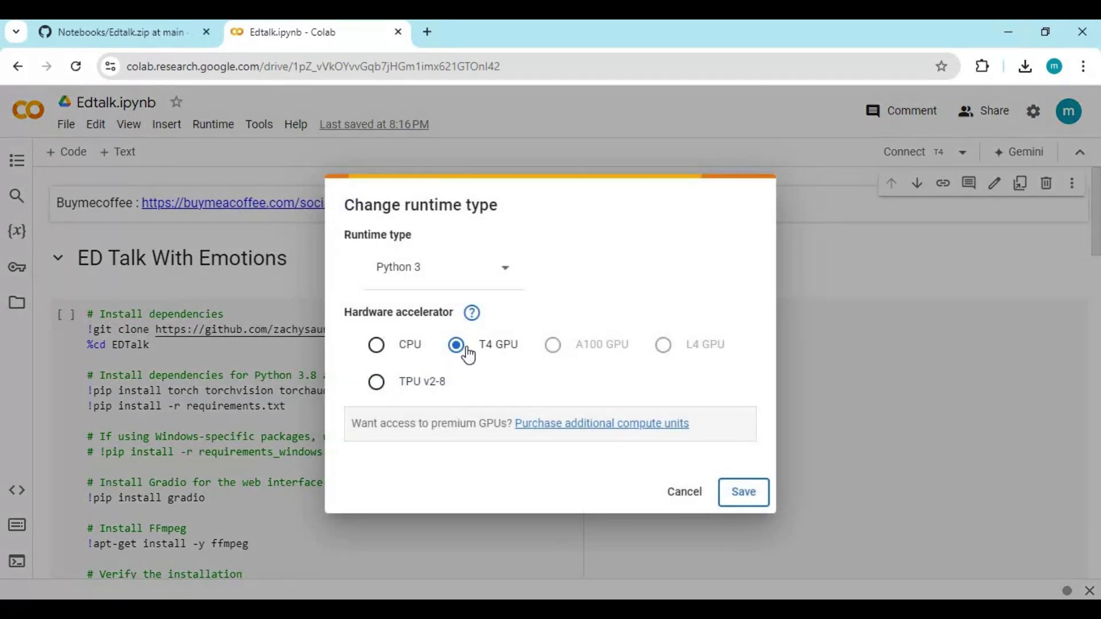
pyautogui.click(750, 494)
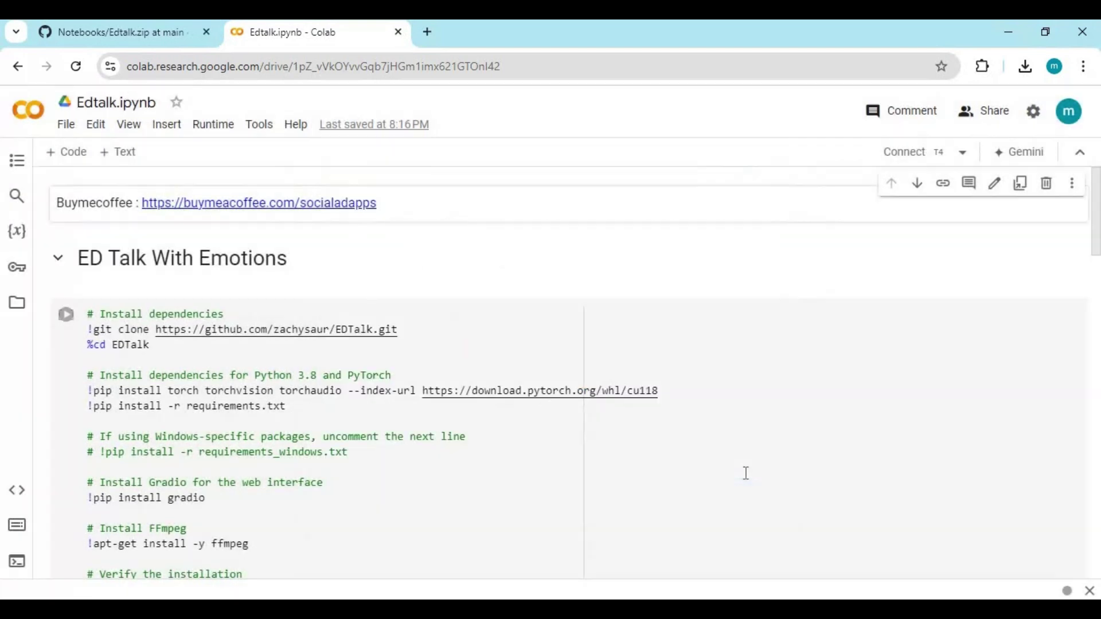
pyautogui.click(902, 155)
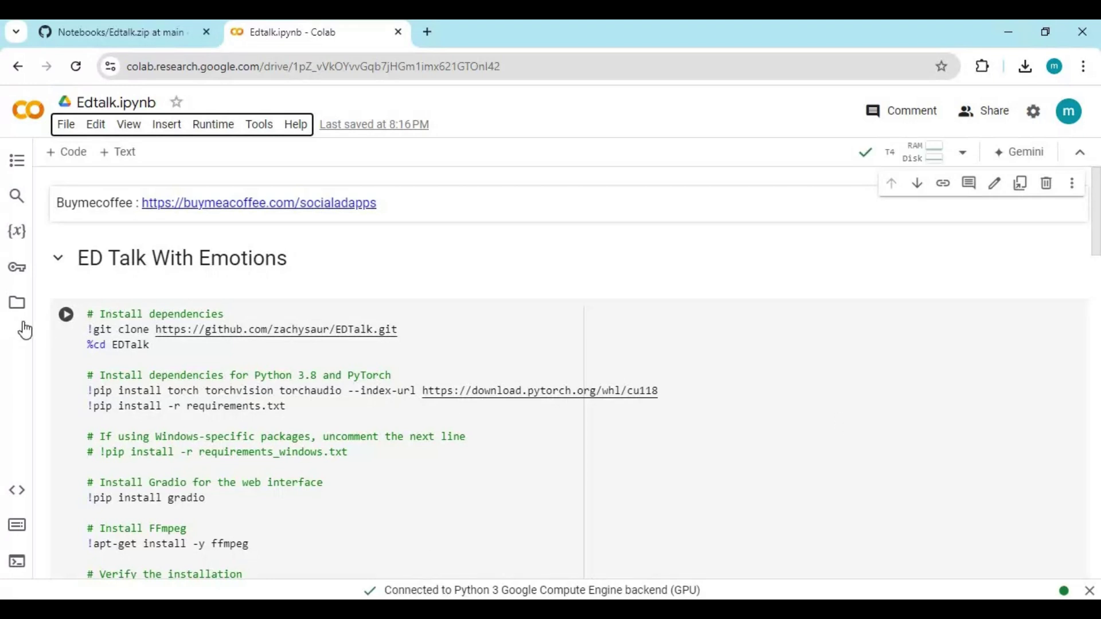
# Run the Install dependencies cell to clone EDTalk and install its packages.
pyautogui.click(67, 314)
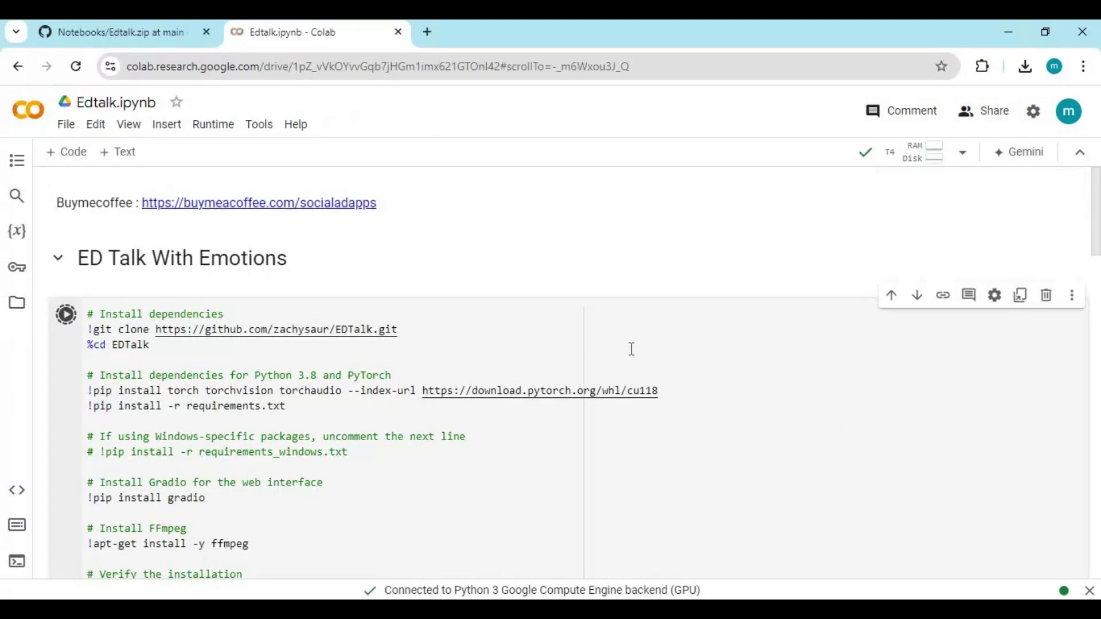
pyautogui.scroll(-2, 630, 348)
pyautogui.scroll(-1, 630, 349)
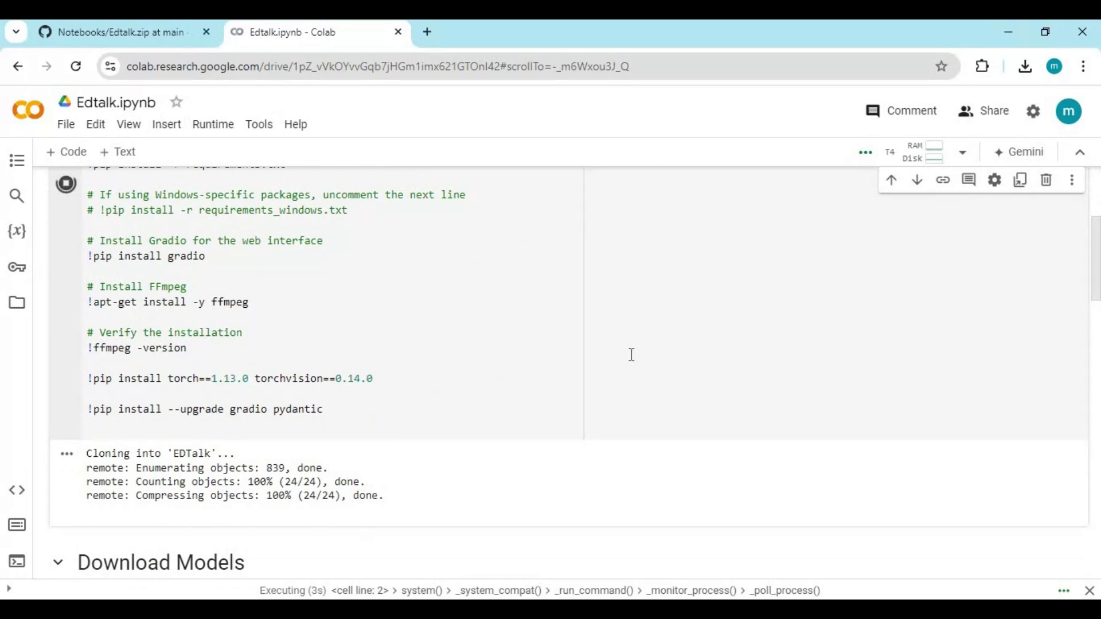
pyautogui.scroll(-2, 630, 354)
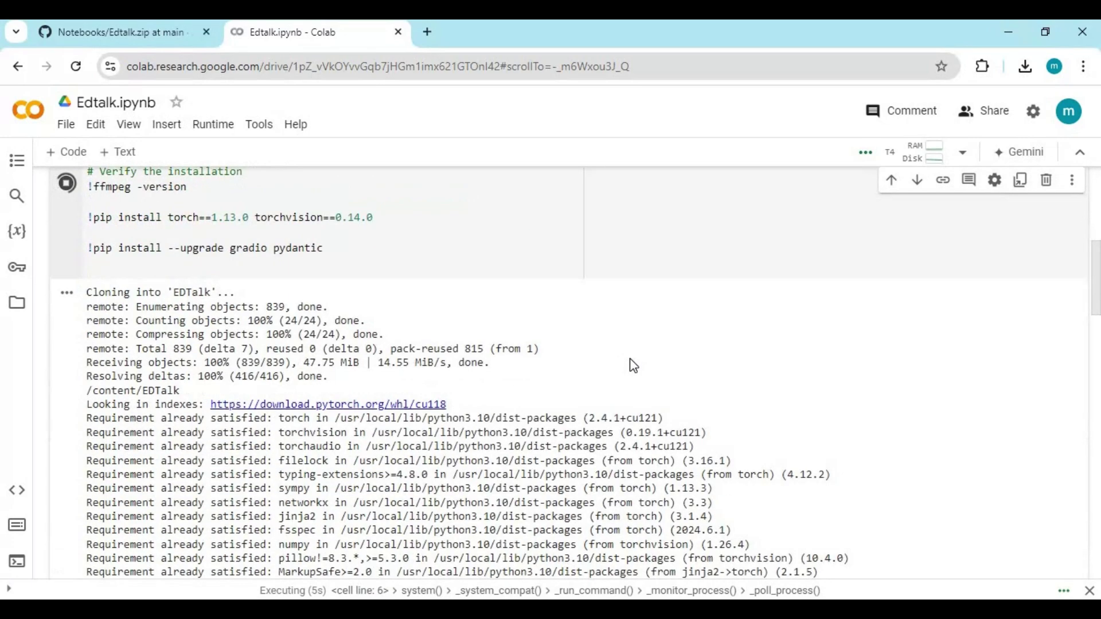
pyautogui.scroll(-2, 633, 359)
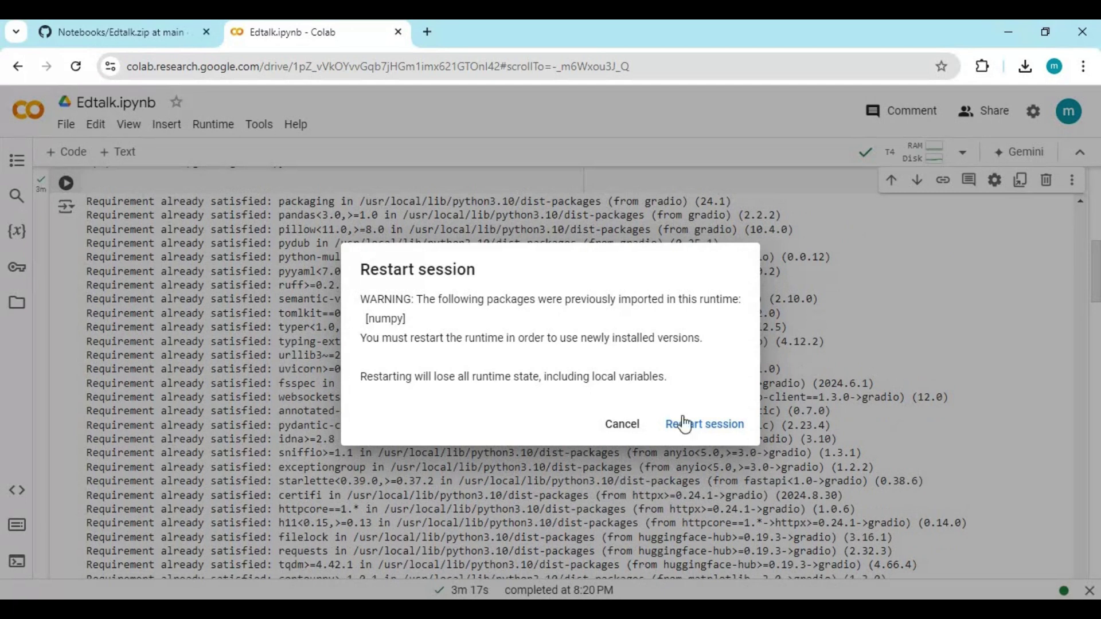
# Restart the session and rerun the Install dependencies cell to install gradio 4.44.1.
pyautogui.press('Return')
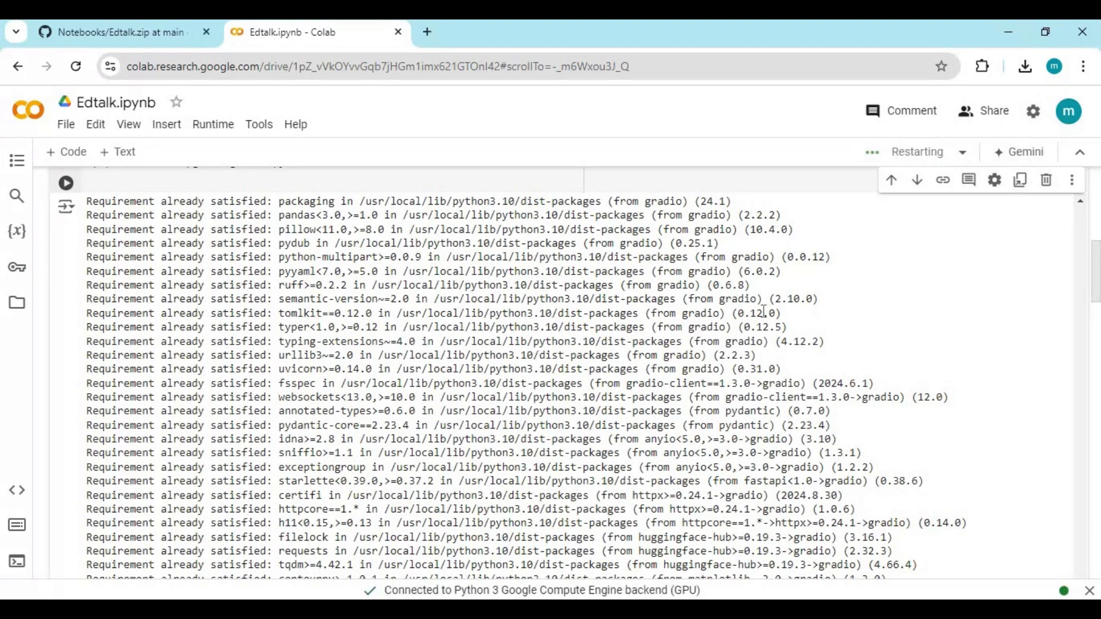
pyautogui.click(66, 183)
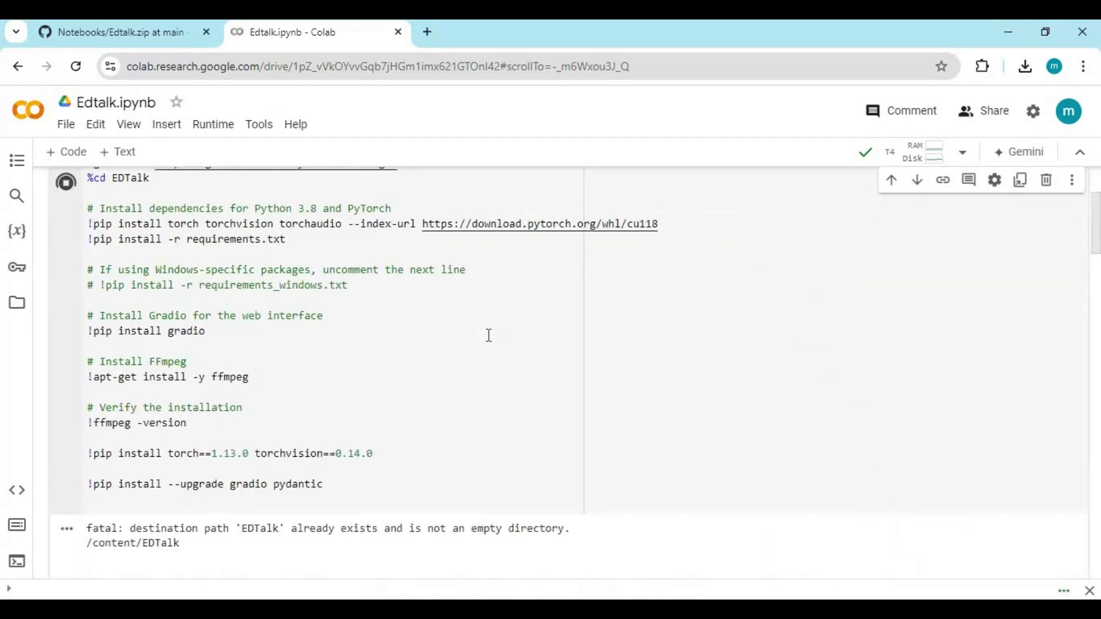
pyautogui.scroll(2, 486, 336)
pyautogui.scroll(-4, 488, 336)
pyautogui.scroll(-2, 487, 336)
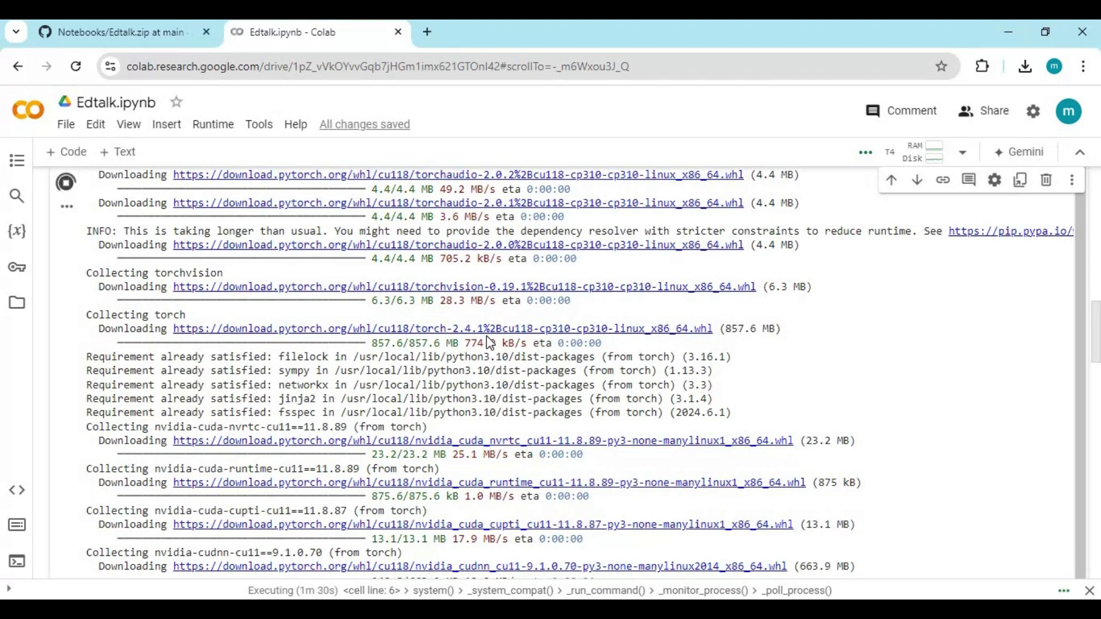
pyautogui.scroll(-2, 488, 342)
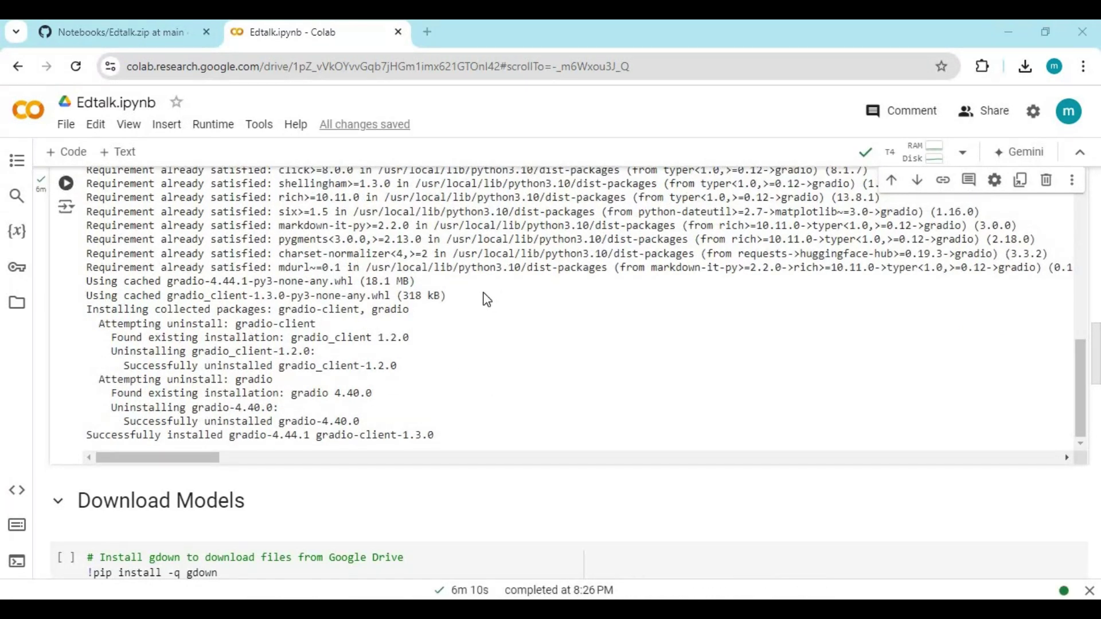
pyautogui.scroll(-3, 475, 327)
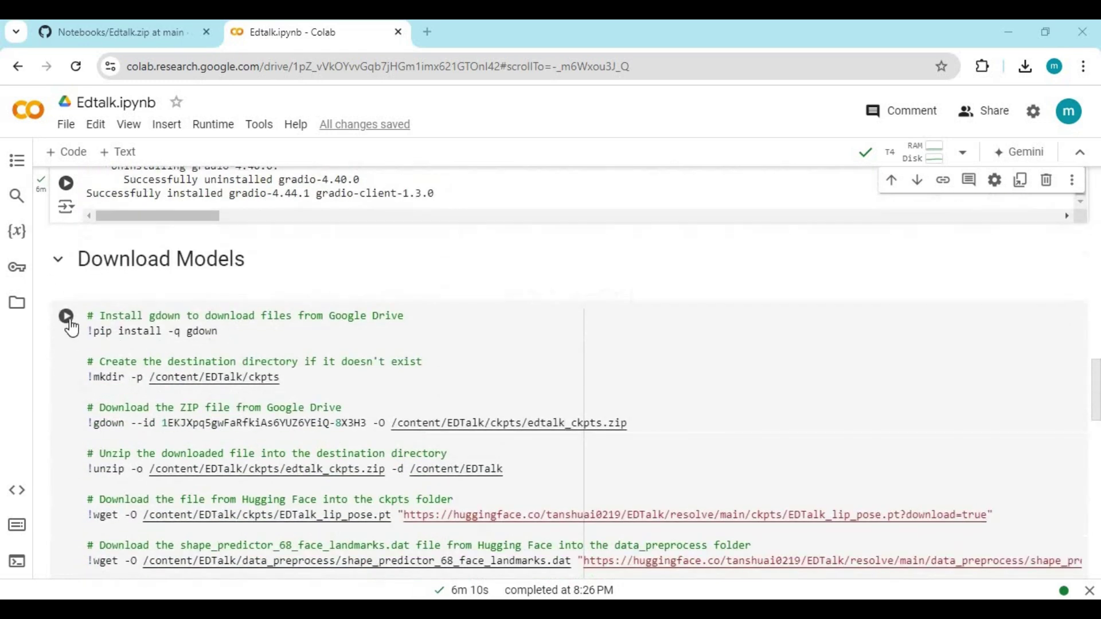
# Run the Download Models cell for EDTalk checkpoints and landmark predictor, then the face-enhancer cell.
pyautogui.click(67, 316)
pyautogui.scroll(-2, 492, 422)
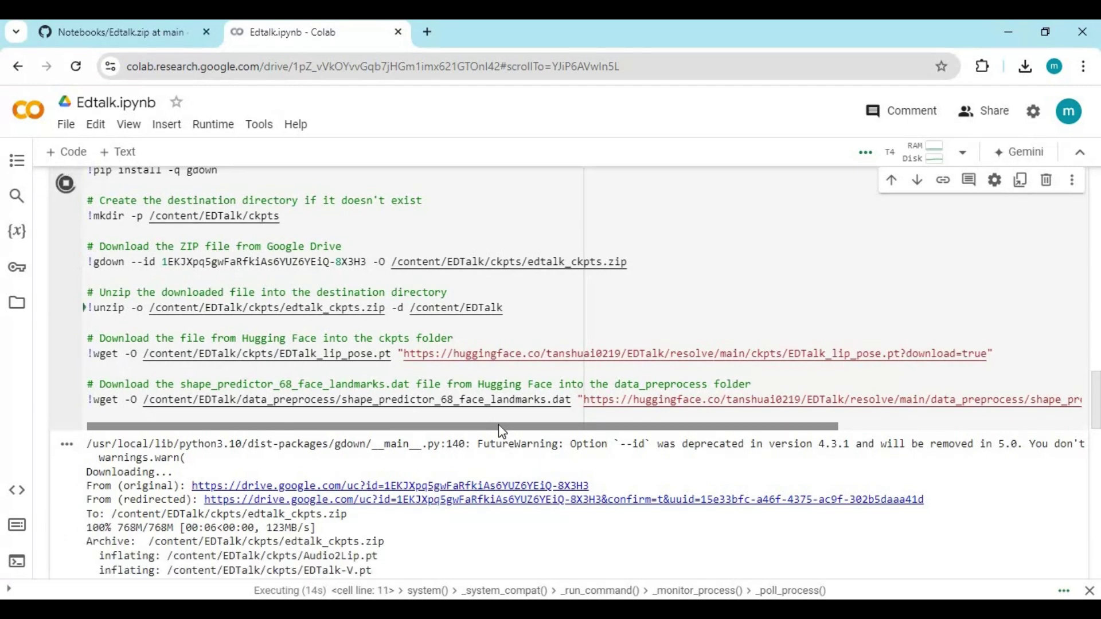
pyautogui.scroll(-1, 499, 424)
pyautogui.scroll(-2, 498, 424)
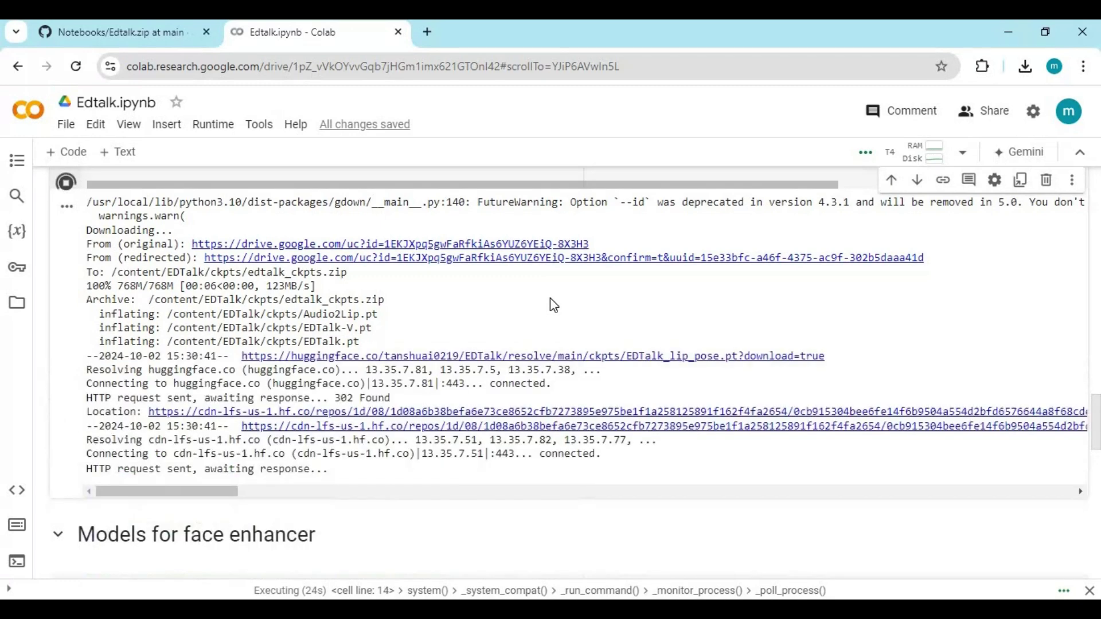
pyautogui.scroll(-1, 550, 299)
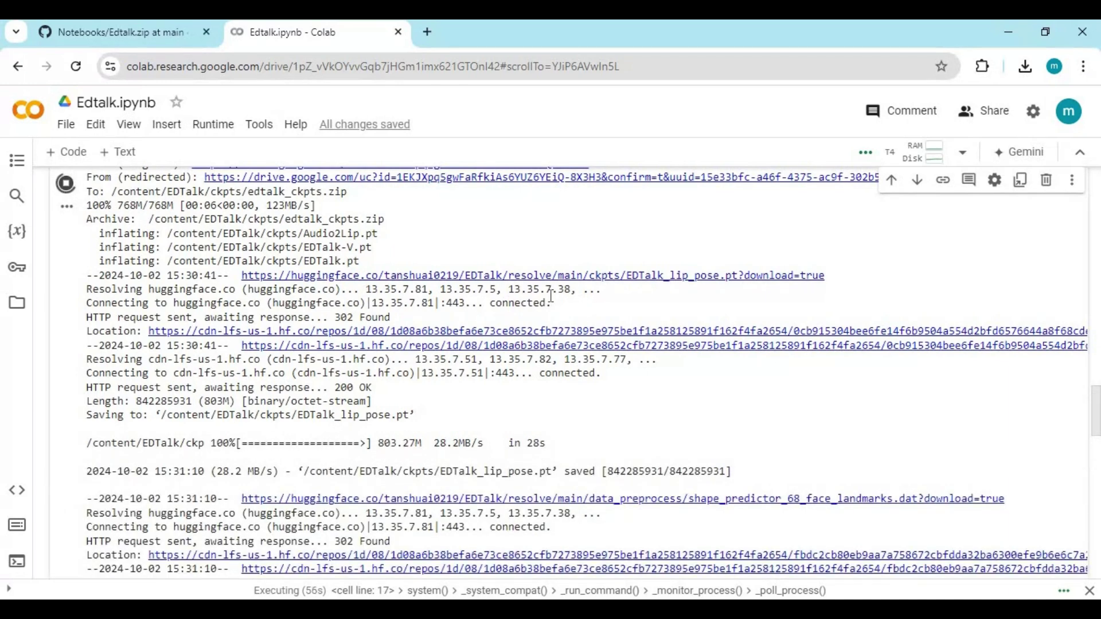
pyautogui.scroll(-1, 551, 296)
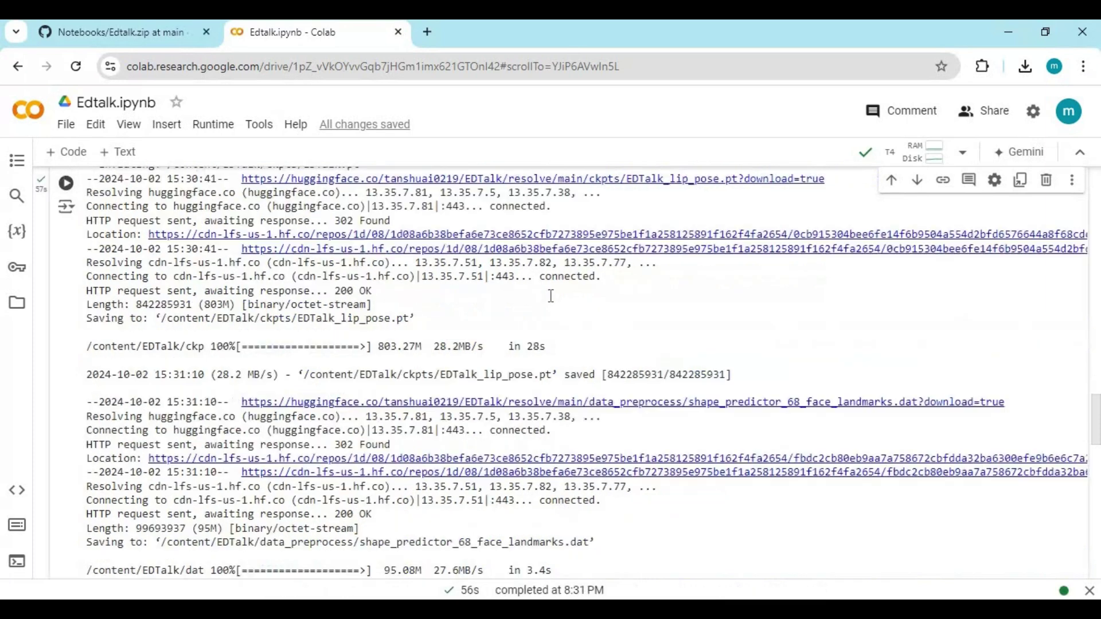
pyautogui.scroll(-2, 552, 301)
pyautogui.scroll(-1, 551, 301)
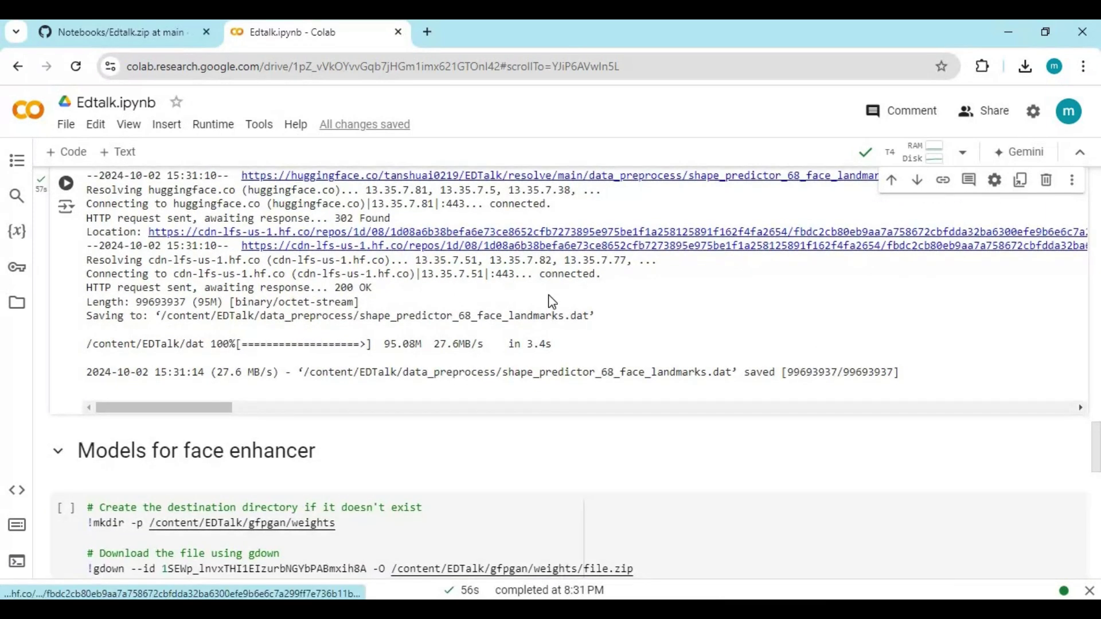
pyautogui.scroll(-2, 551, 301)
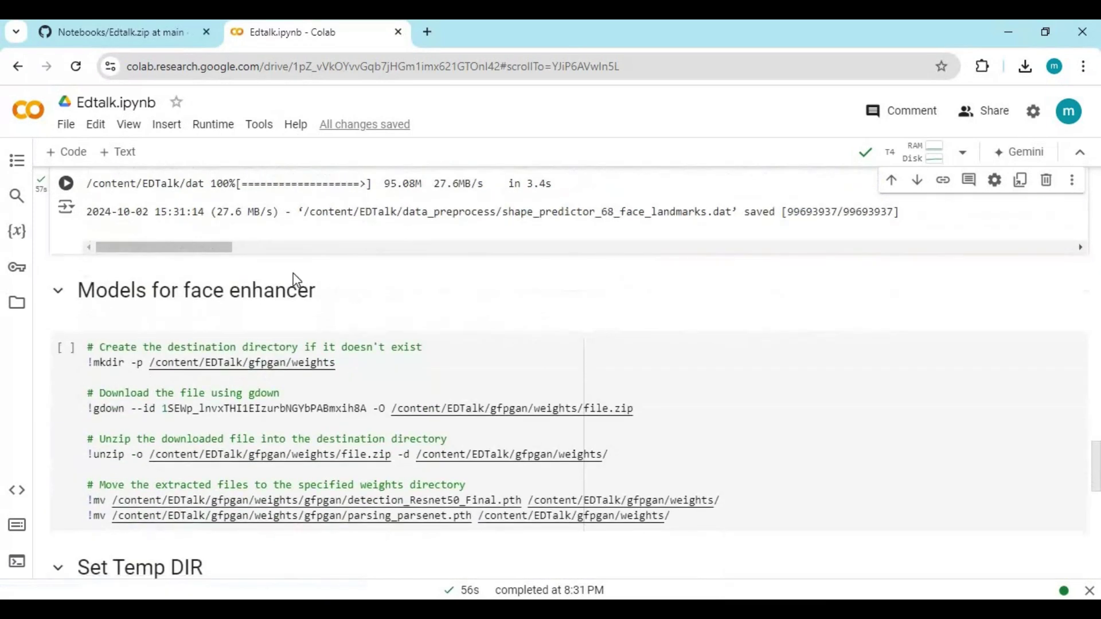
pyautogui.click(67, 348)
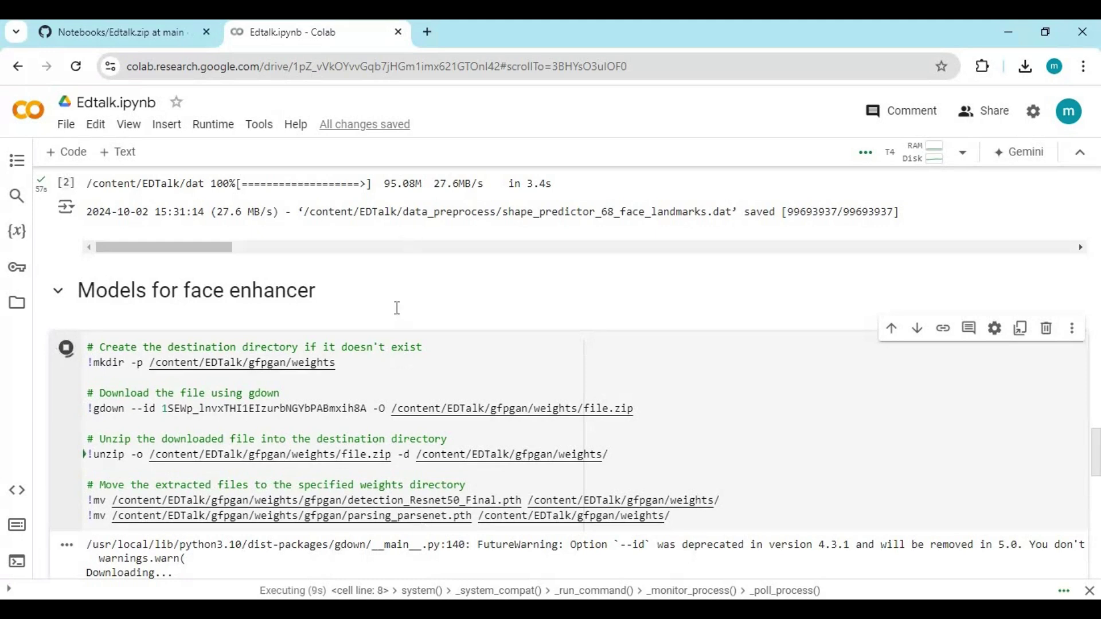
pyautogui.scroll(-2, 397, 310)
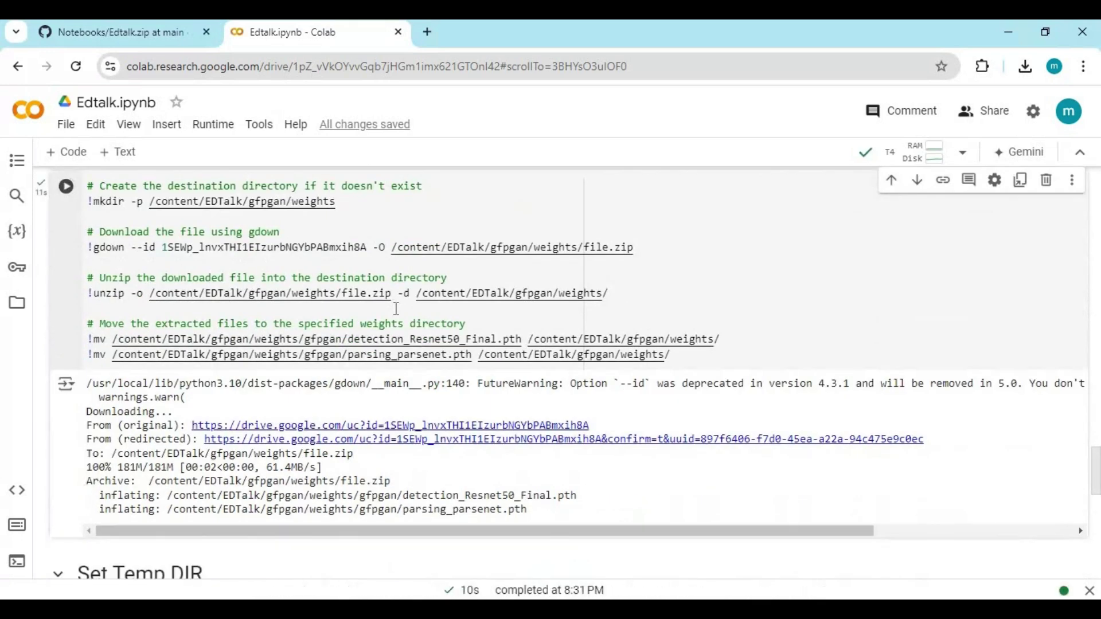
pyautogui.scroll(-2, 396, 309)
pyautogui.scroll(-2, 396, 308)
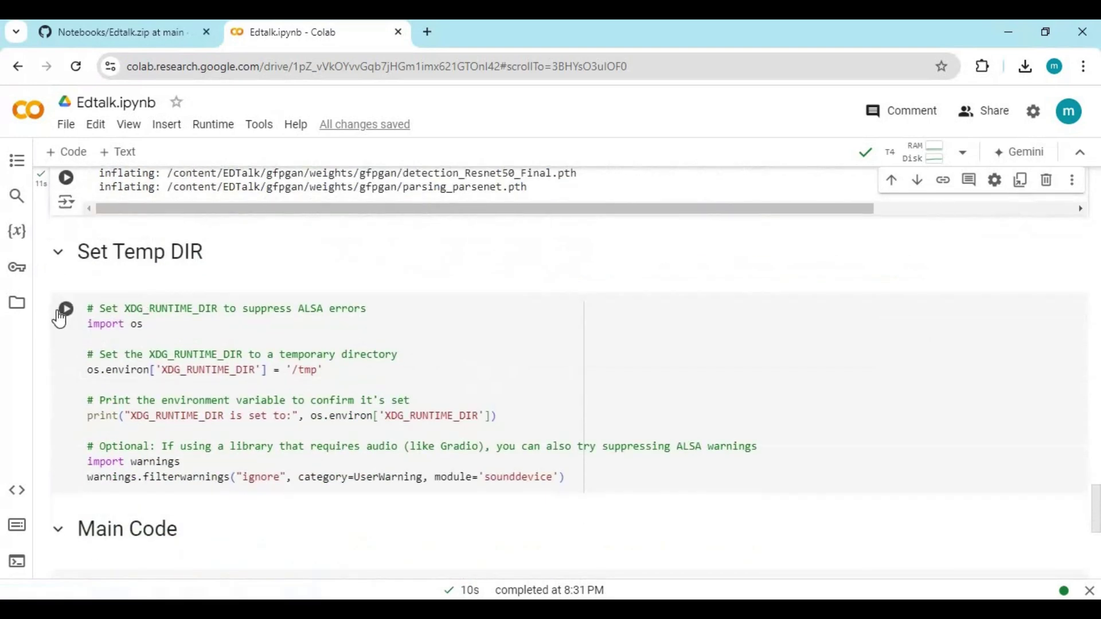
# Run the Set Temp DIR cell so XDG_RUNTIME_DIR becomes /tmp.
pyautogui.click(66, 309)
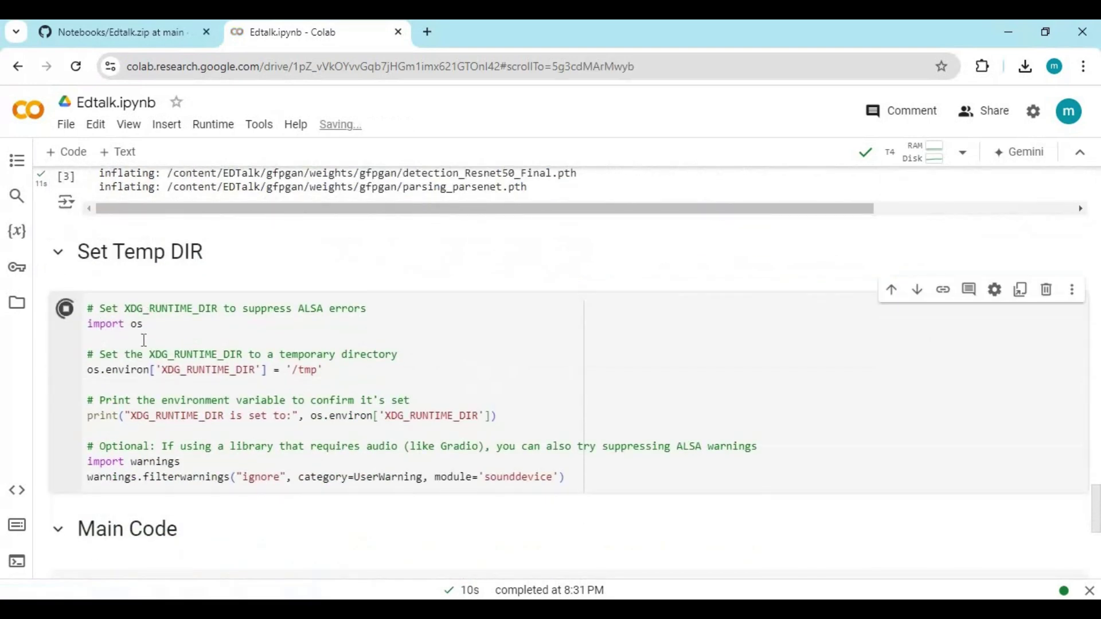
pyautogui.scroll(-2, 151, 342)
pyautogui.scroll(-2, 95, 288)
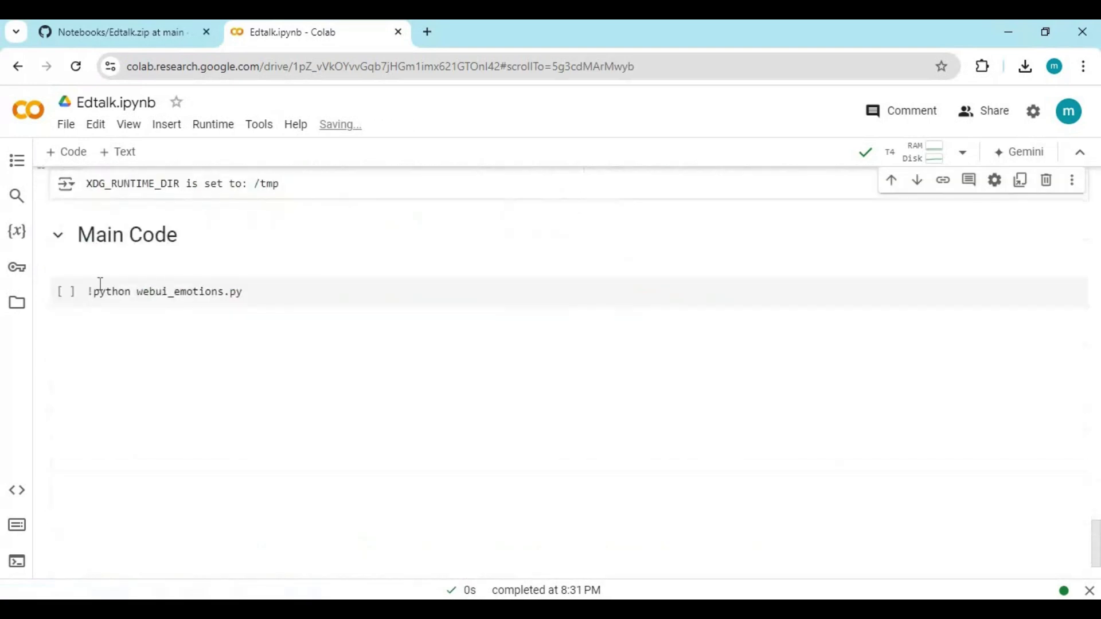
# Run the Main Code cell to launch webui_emotions.py and open its gradio.live link.
pyautogui.click(79, 300)
pyautogui.hotkey('ctrl', 'Return')
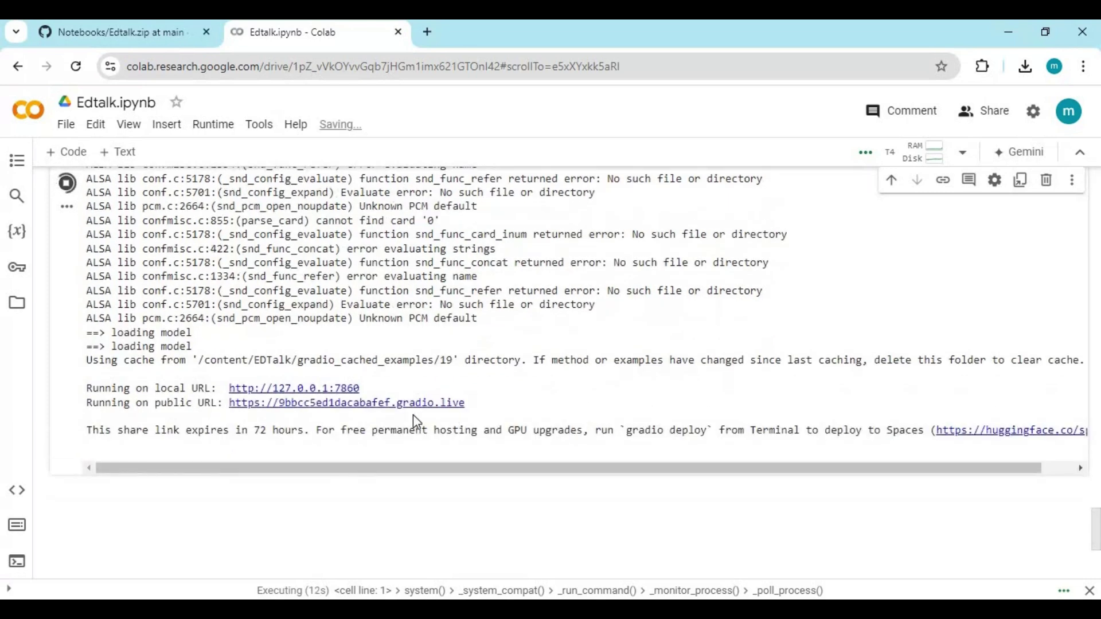
pyautogui.click(407, 402)
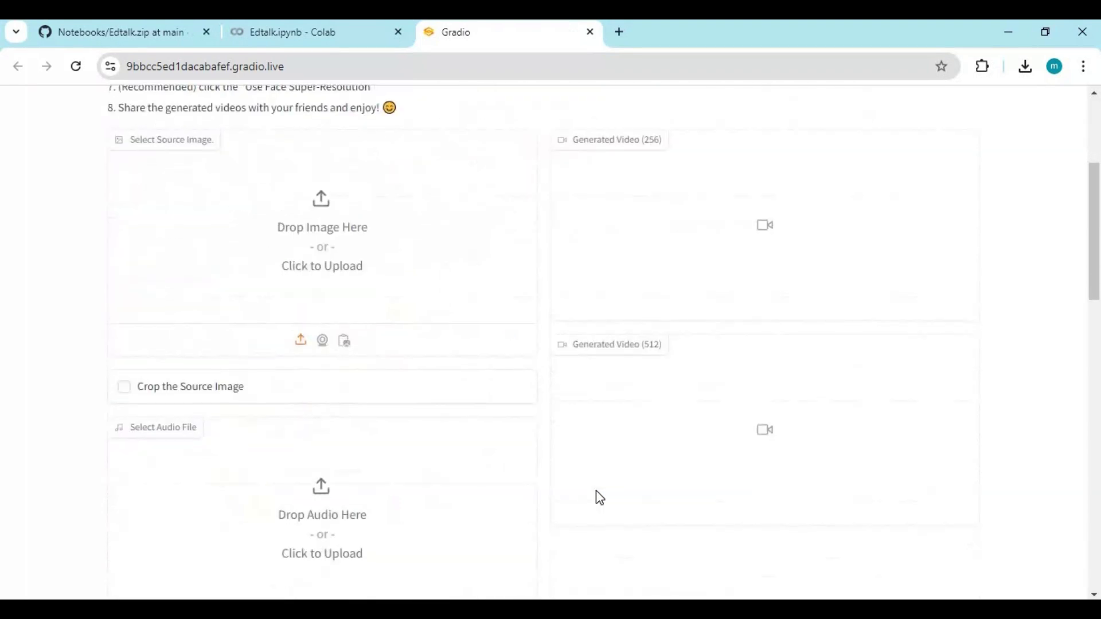
pyautogui.scroll(-3, 598, 497)
pyautogui.scroll(-2, 598, 498)
pyautogui.scroll(5, 599, 498)
pyautogui.scroll(2, 595, 497)
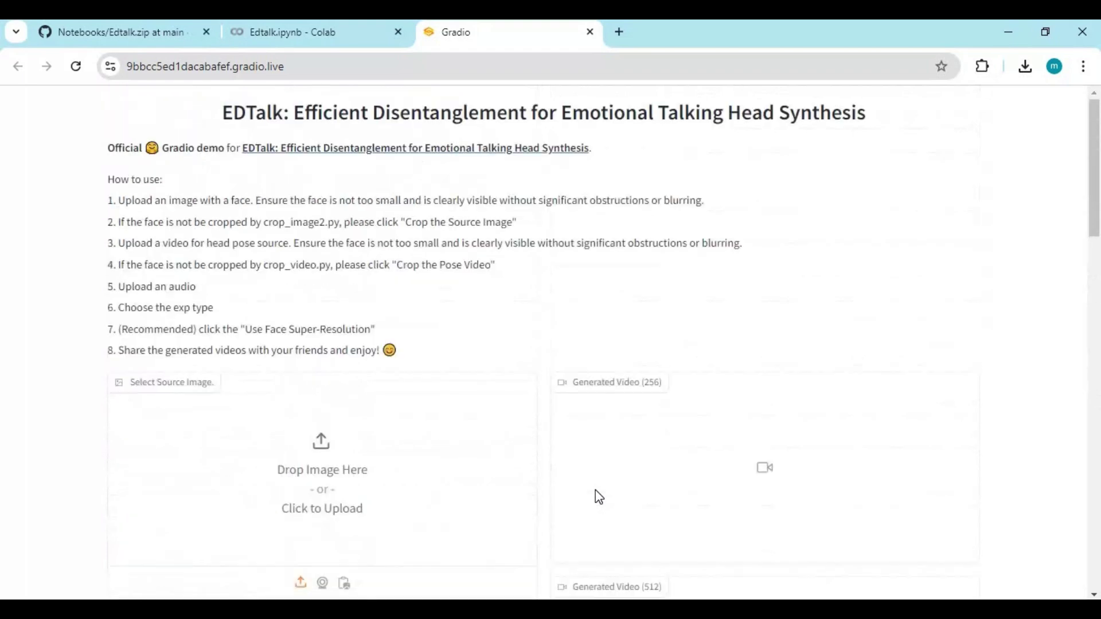
pyautogui.scroll(-2, 341, 325)
# Upload image (7).png from New Volume (D:) as the EDTalk source portrait.
pyautogui.click(180, 269)
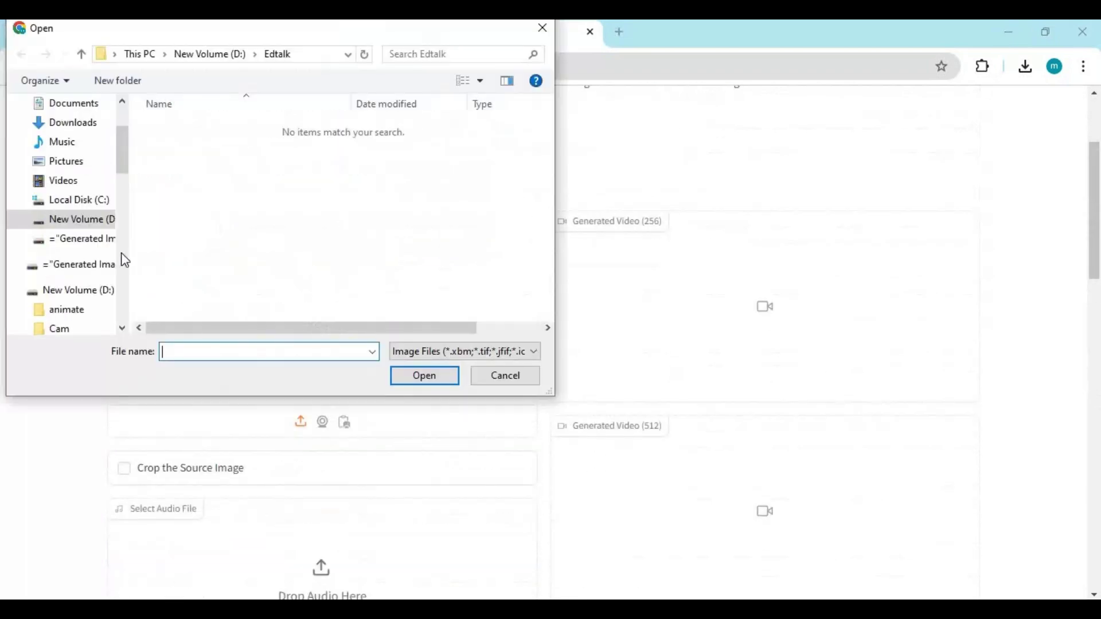
pyautogui.click(84, 220)
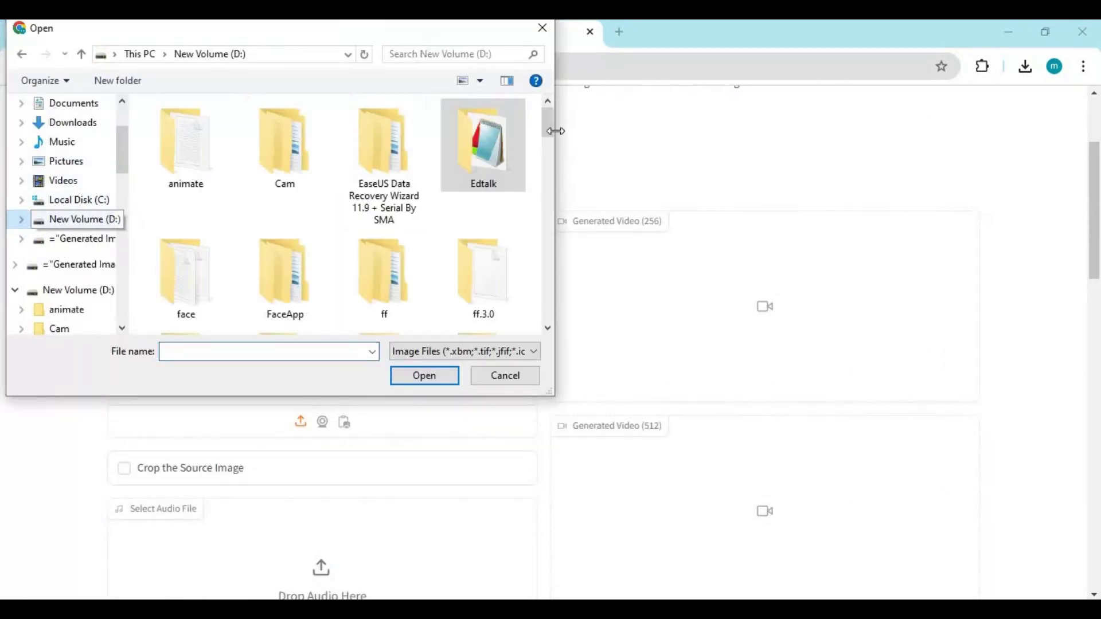
pyautogui.scroll(-5, 536, 292)
pyautogui.scroll(-2, 536, 293)
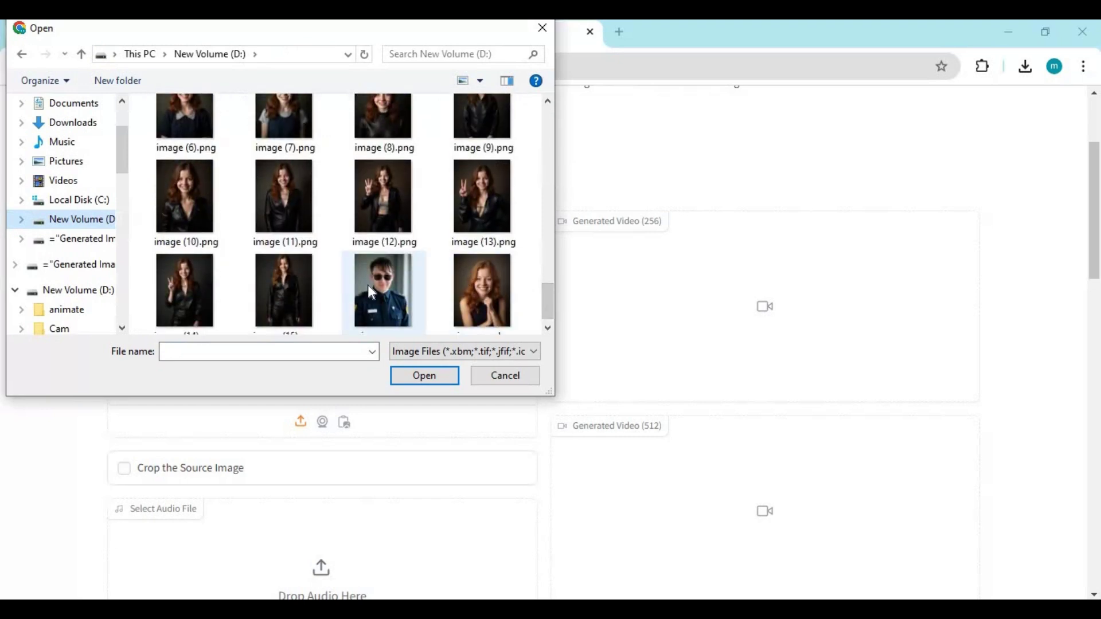
pyautogui.scroll(1, 371, 285)
pyautogui.scroll(3, 371, 284)
pyautogui.scroll(-2, 371, 283)
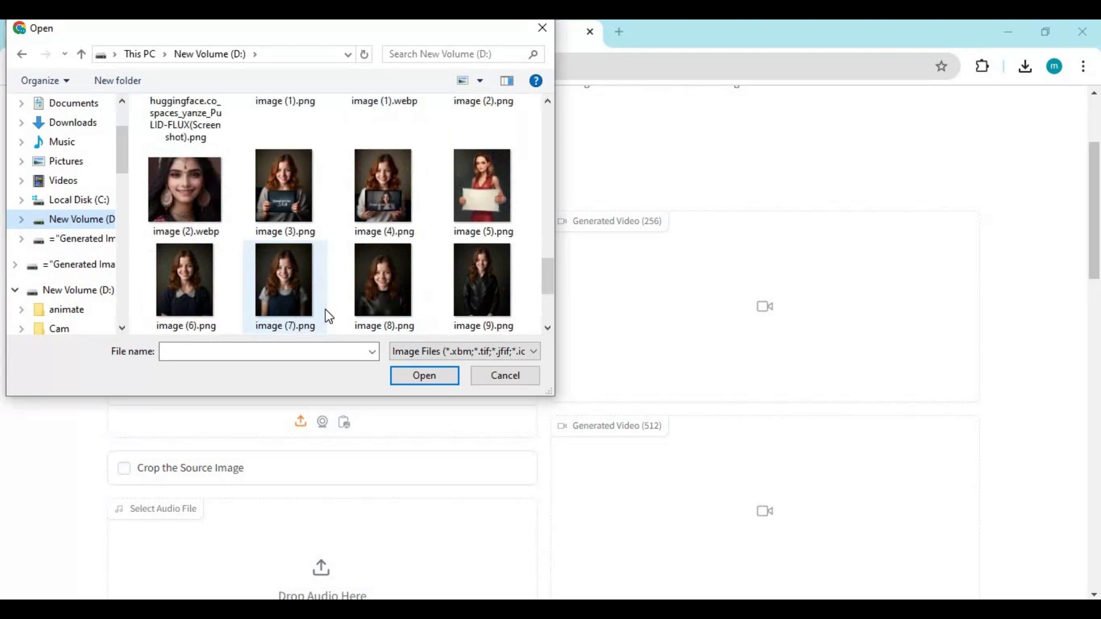
pyautogui.doubleClick(289, 294)
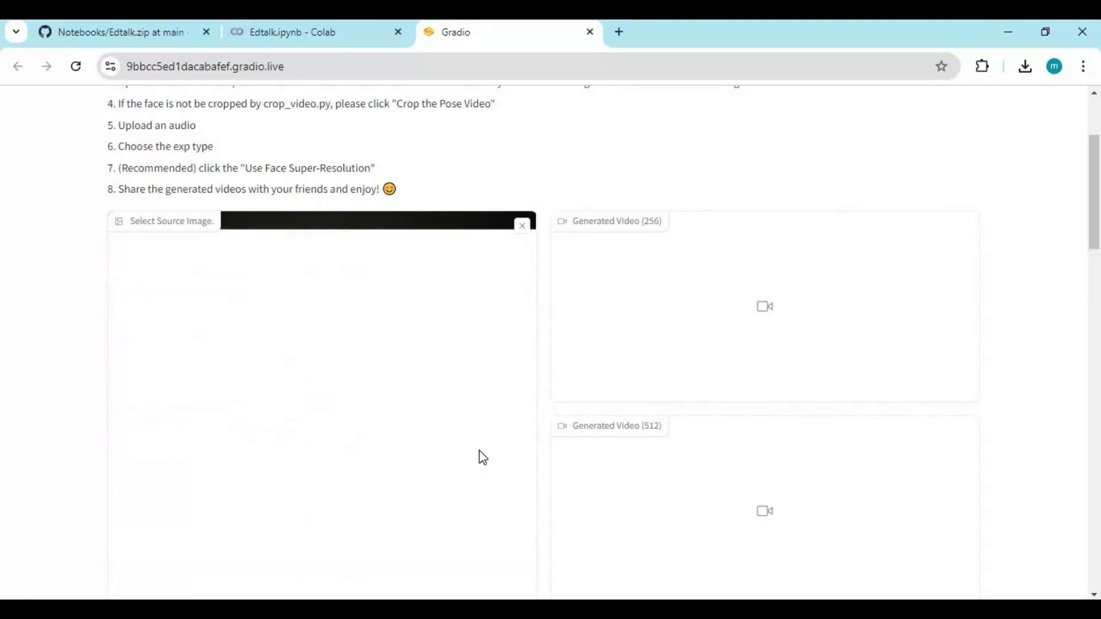
pyautogui.scroll(-2, 481, 456)
pyautogui.scroll(-2, 258, 465)
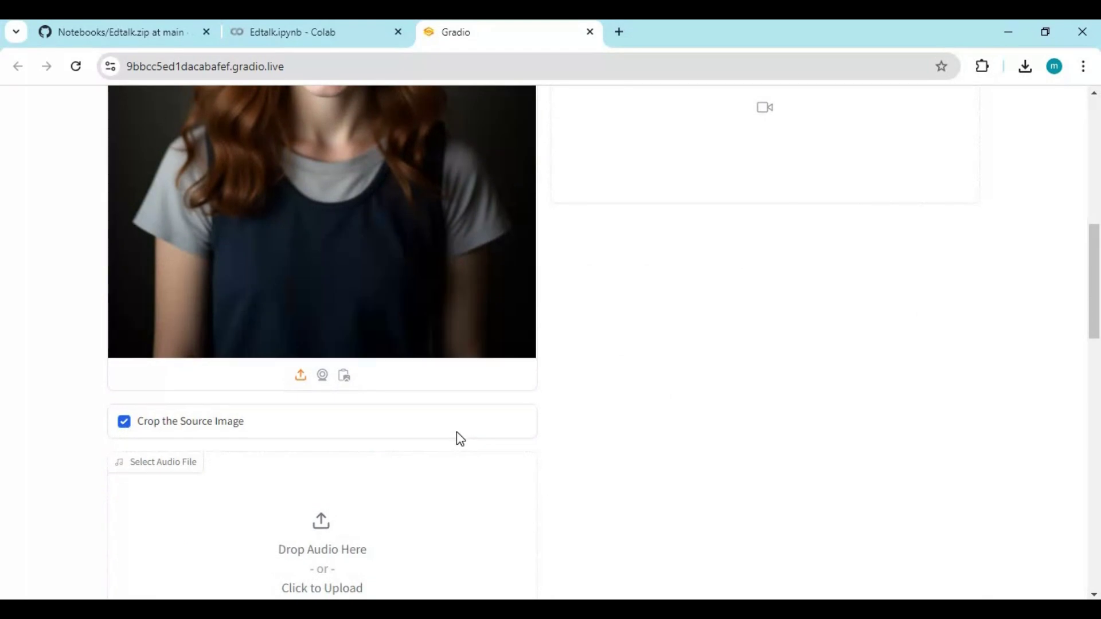
pyautogui.scroll(-2, 456, 432)
# Upload e.wav from Documents as the driving audio clip.
pyautogui.click(333, 423)
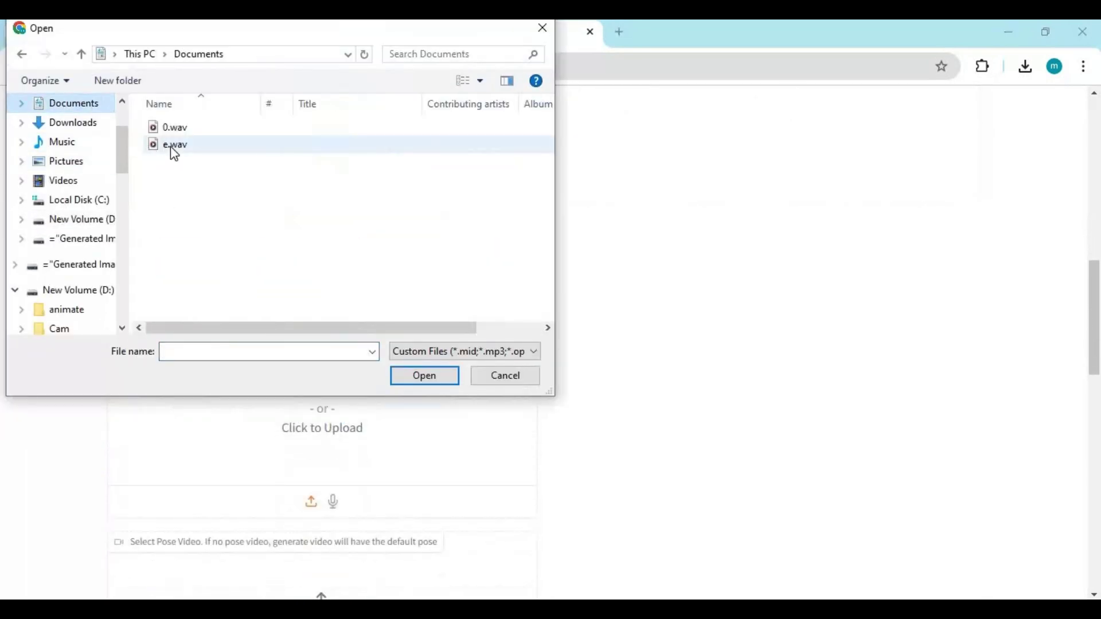
pyautogui.doubleClick(171, 146)
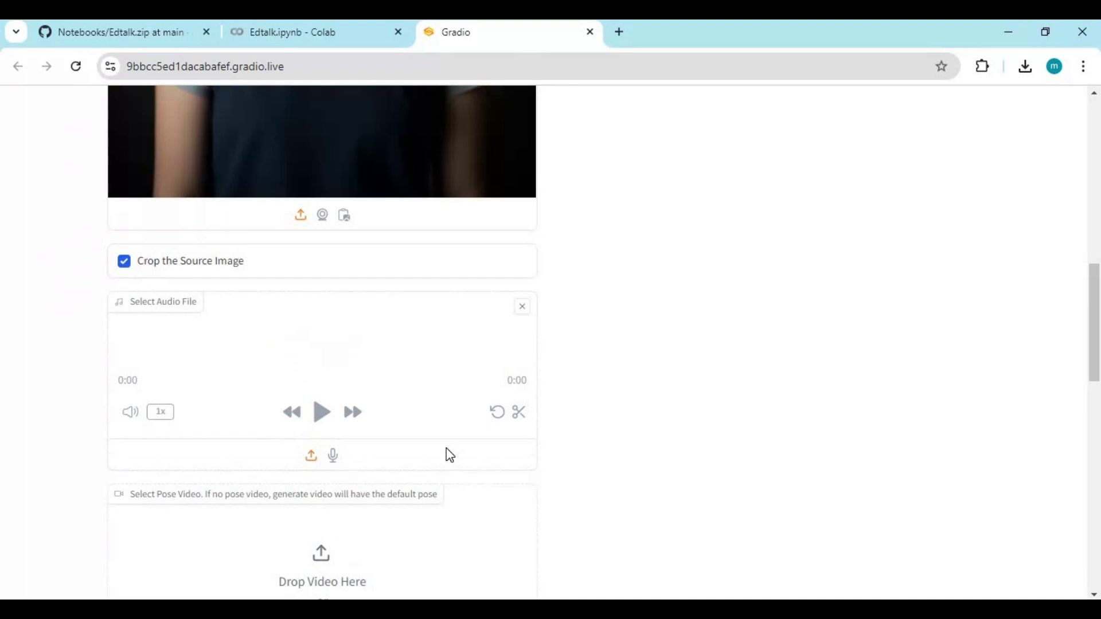
pyautogui.scroll(-3, 446, 449)
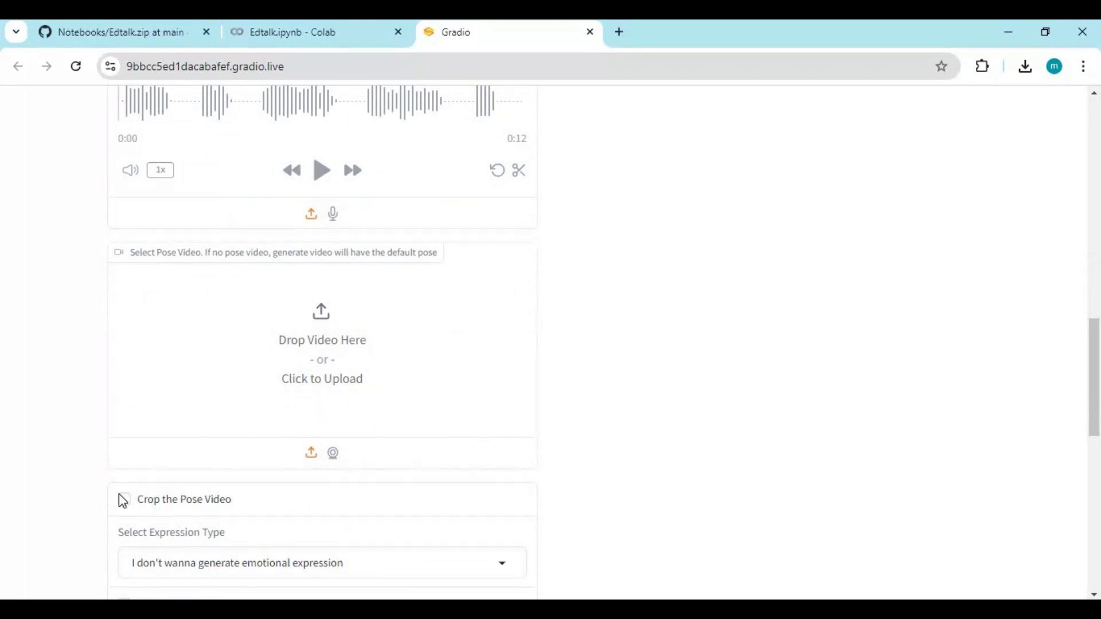
pyautogui.scroll(-3, 260, 297)
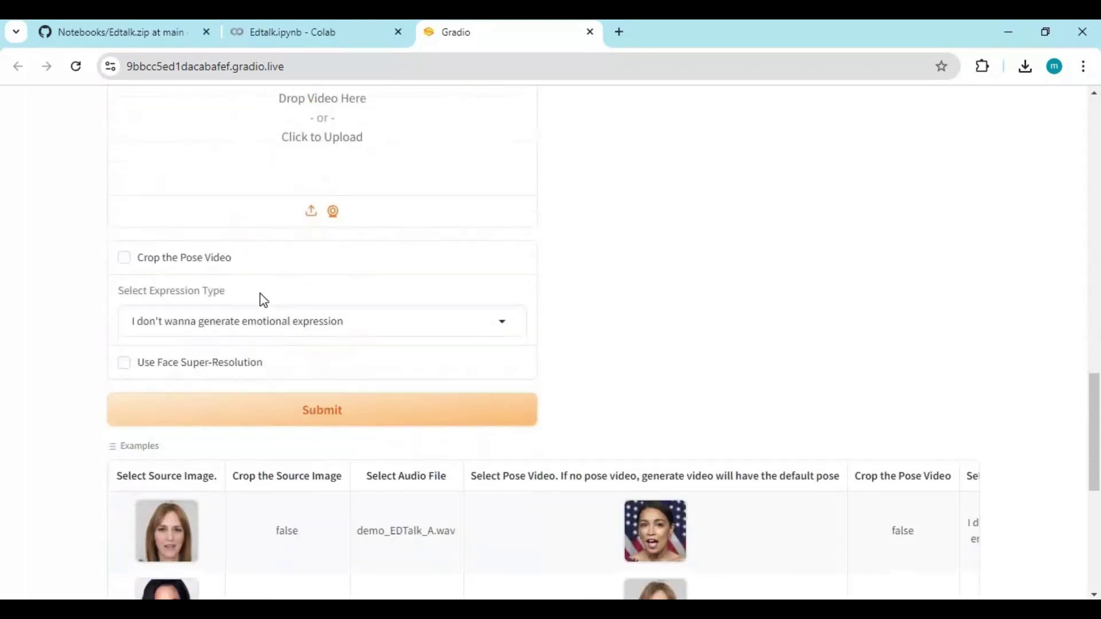
# Keep the expression type, enable Use Face Super-Resolution, submit, and check Colab progress.
pyautogui.click(225, 321)
pyautogui.scroll(-3, 246, 191)
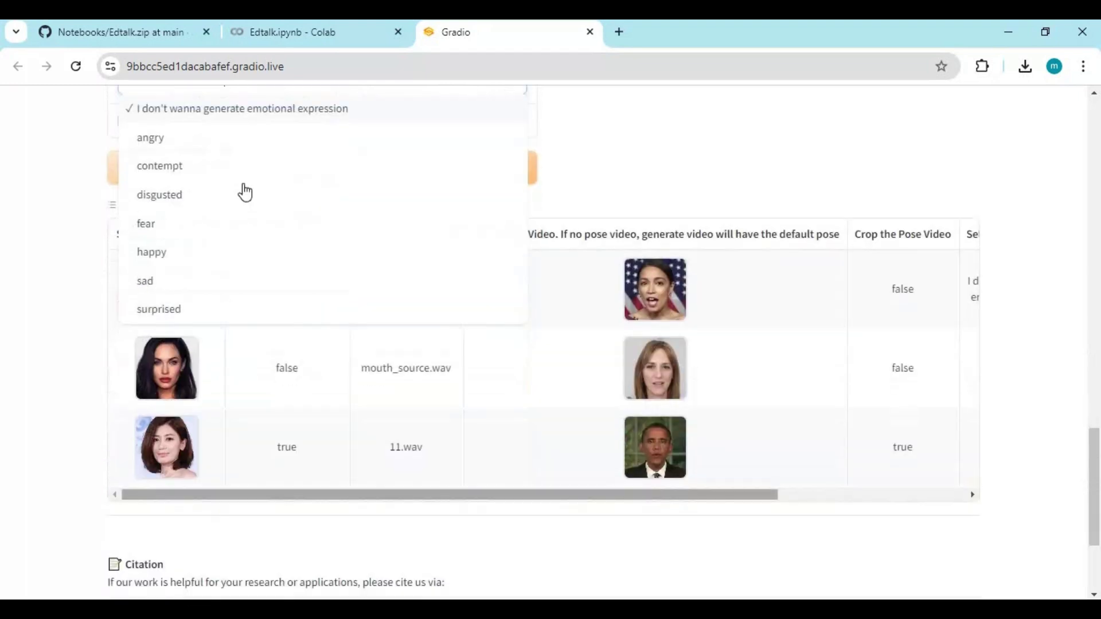
pyautogui.click(5, 172)
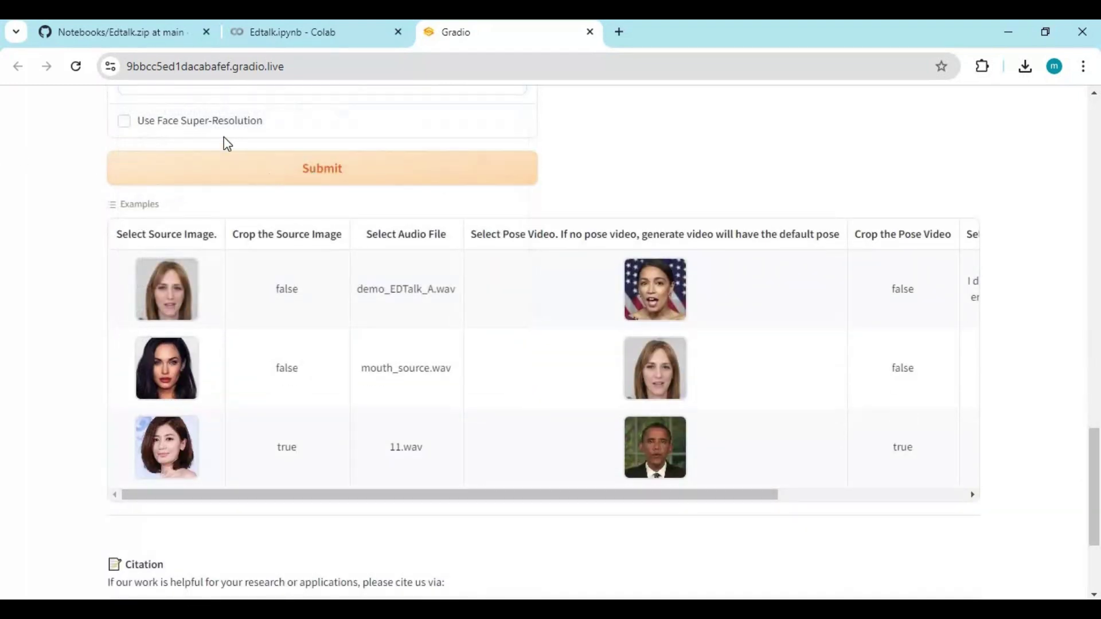
pyautogui.click(148, 127)
pyautogui.click(408, 187)
pyautogui.scroll(2, 692, 292)
pyautogui.scroll(5, 692, 287)
pyautogui.scroll(4, 692, 287)
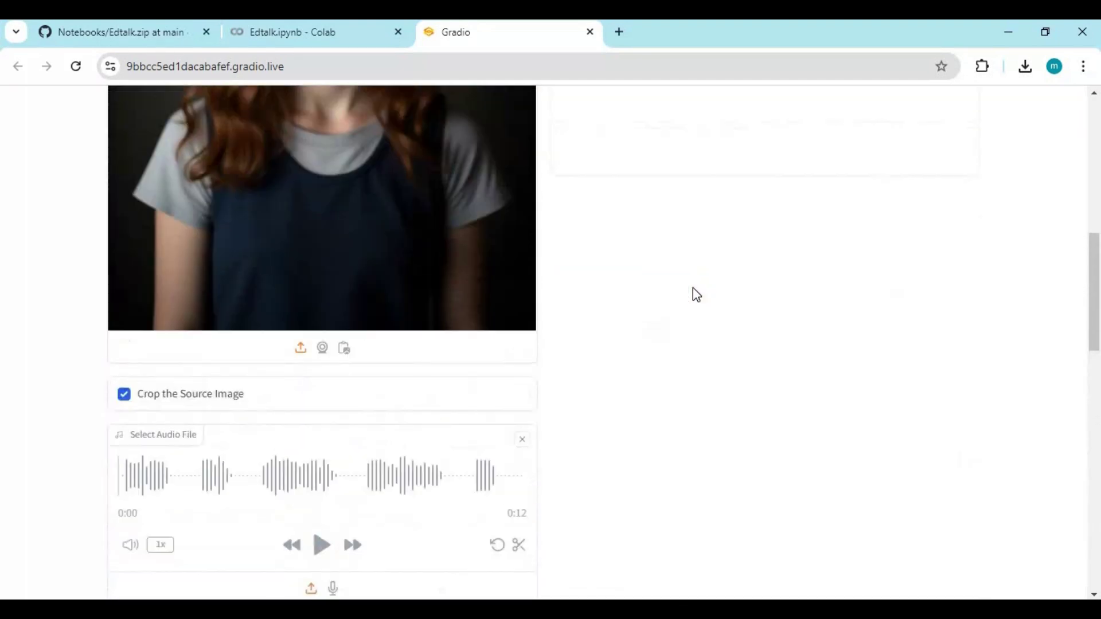
pyautogui.scroll(5, 693, 294)
pyautogui.scroll(1, 692, 287)
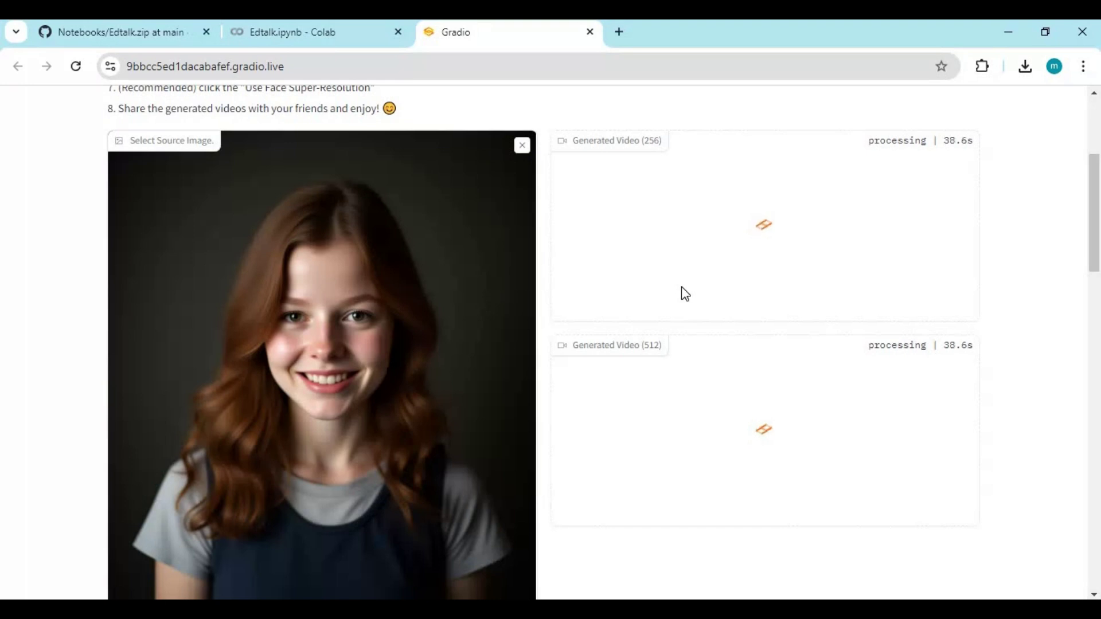
pyautogui.click(288, 32)
pyautogui.scroll(-5, 521, 345)
pyautogui.scroll(-5, 520, 345)
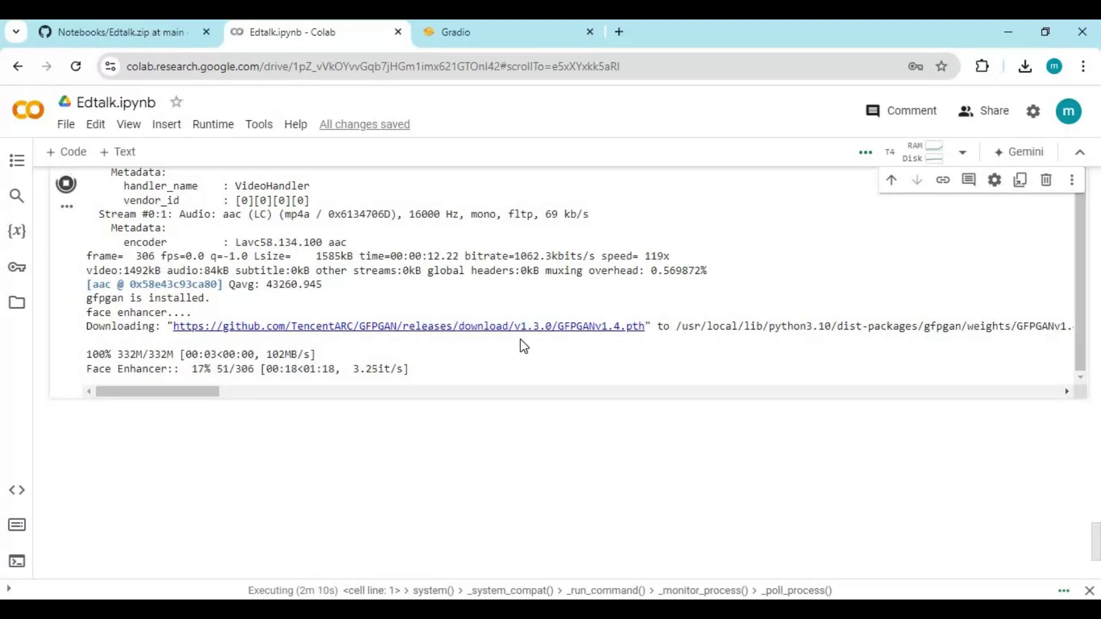
pyautogui.click(496, 34)
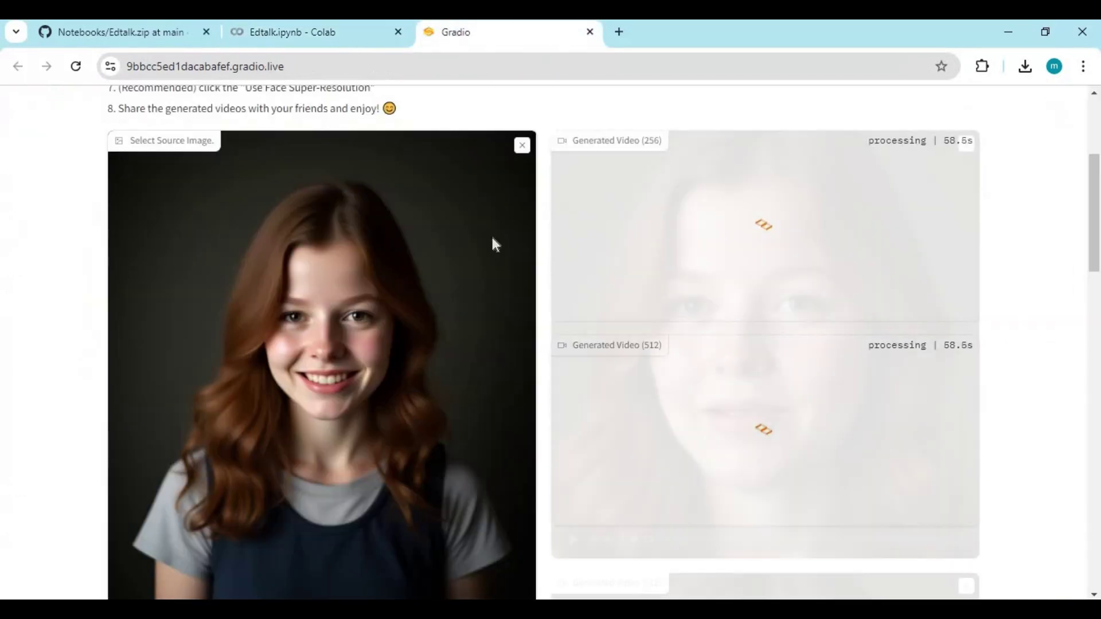
pyautogui.scroll(-1, 855, 328)
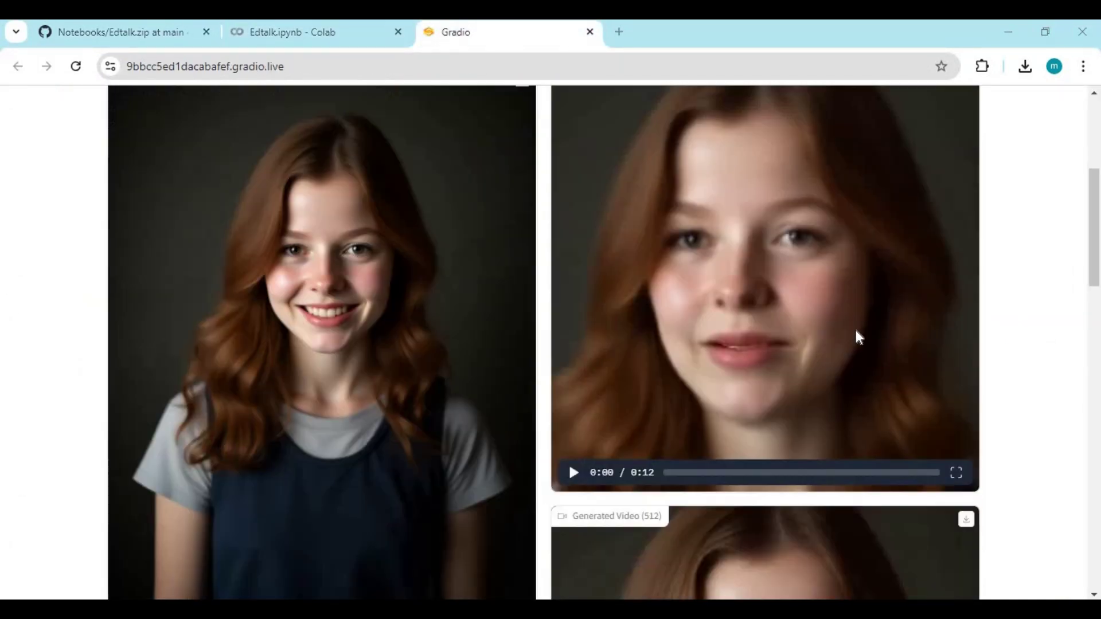
pyautogui.scroll(-3, 854, 328)
pyautogui.scroll(-1, 854, 329)
pyautogui.scroll(-3, 854, 329)
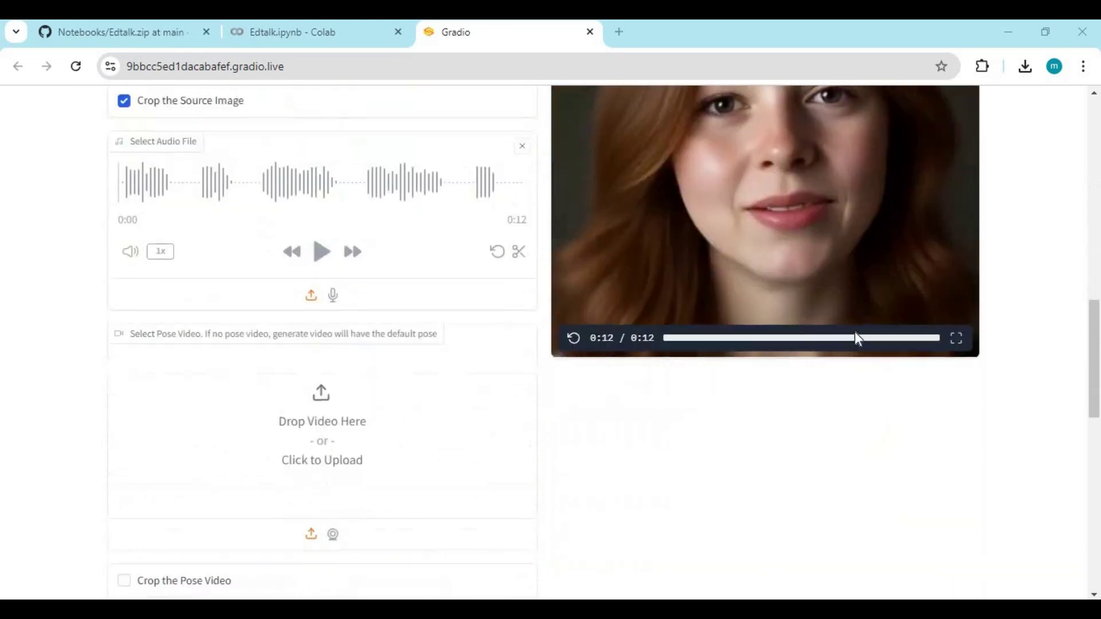